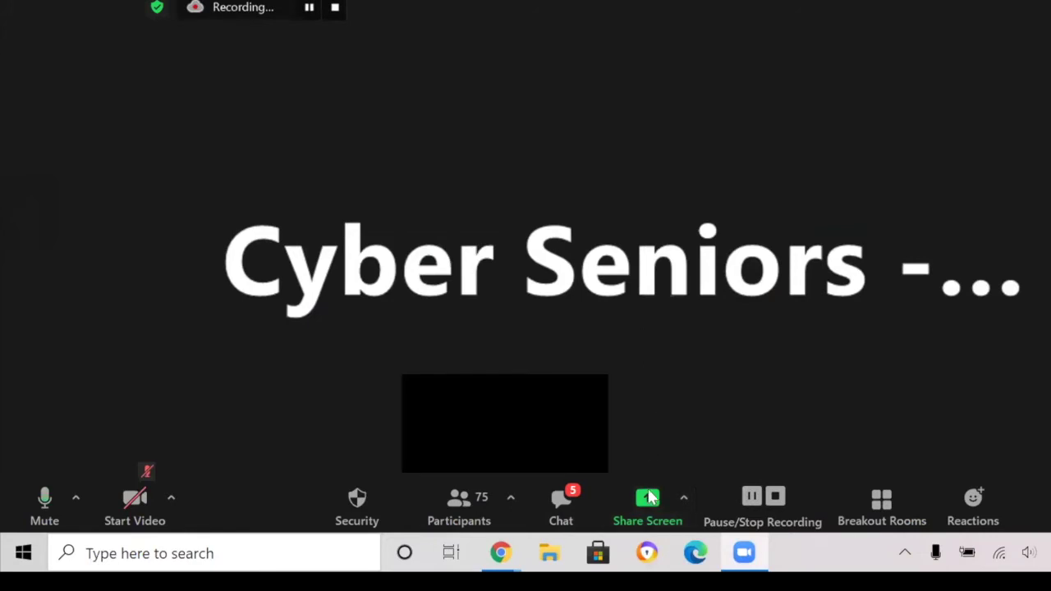
Step: Share the entire screen in the meeting without sound and bring the Cyber-Seniors website window to the front
left_click(649, 503)
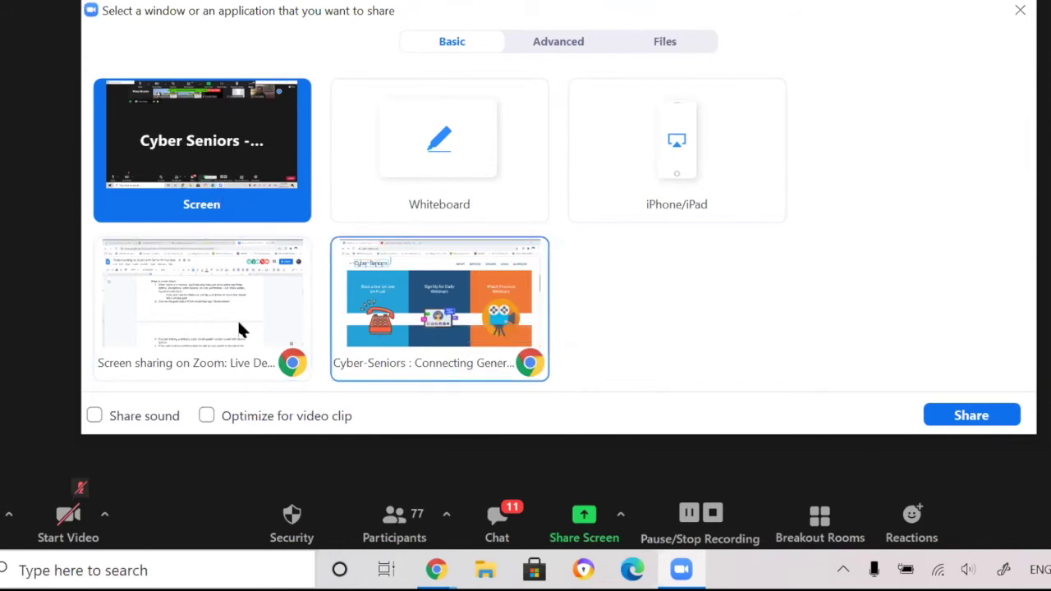
left_click(972, 416)
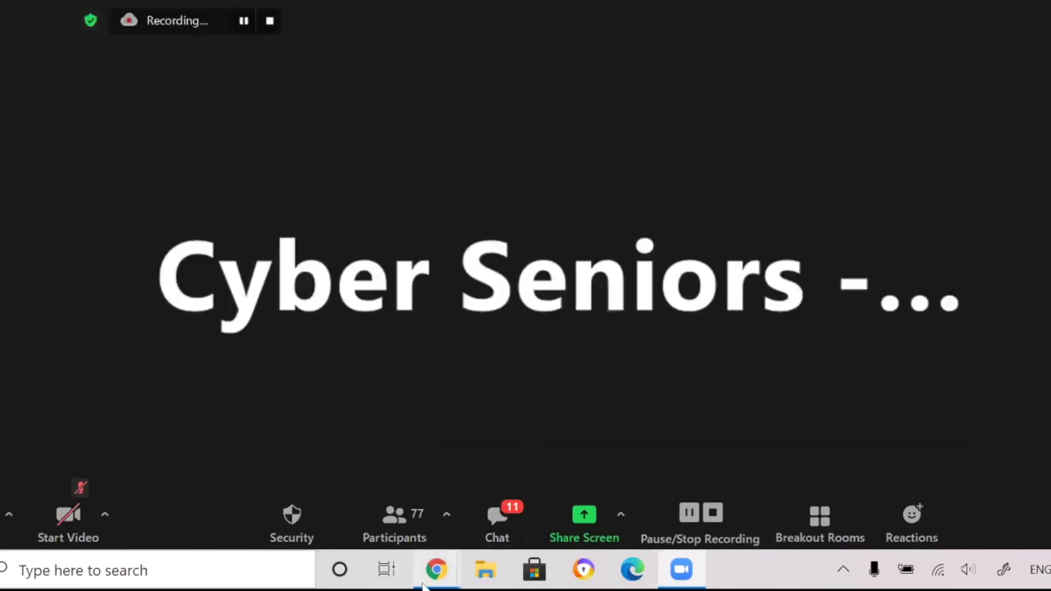
mouse_move(431, 575)
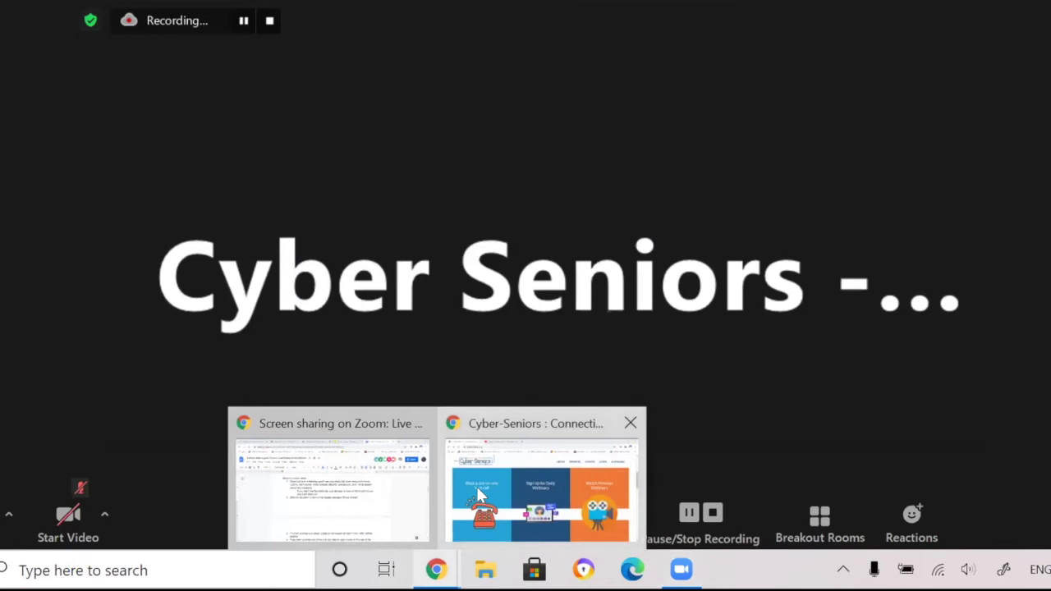
left_click(477, 486)
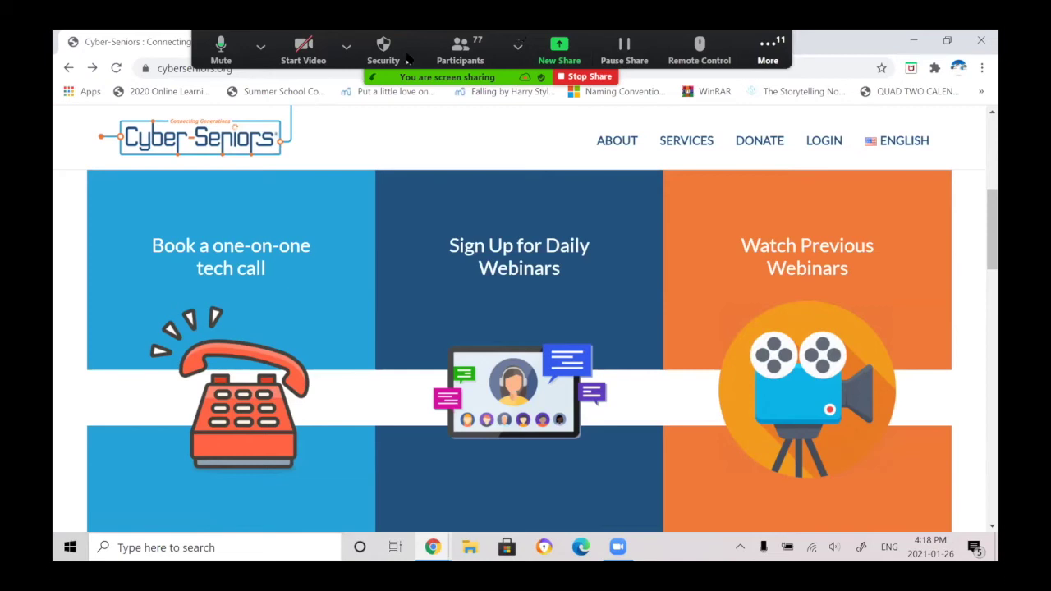
Step: Return the browser from the Webinars page to the Cyber-Seniors home page
left_click(748, 64)
left_click(653, 112)
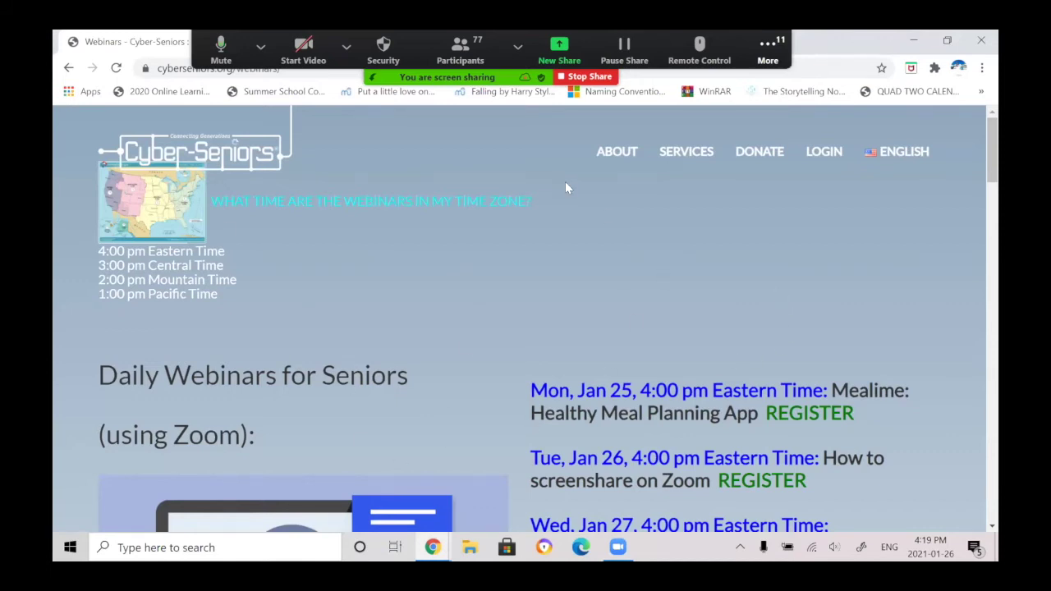
key("alt+Left")
Step: Open the meeting chat while the screen is being shared
left_click(768, 49)
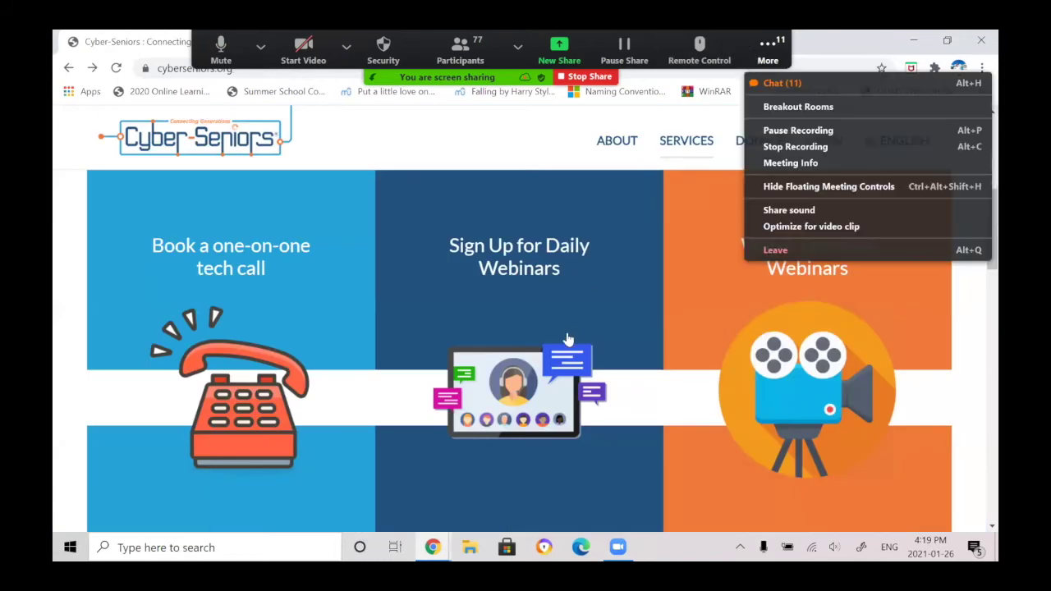
left_click(567, 407)
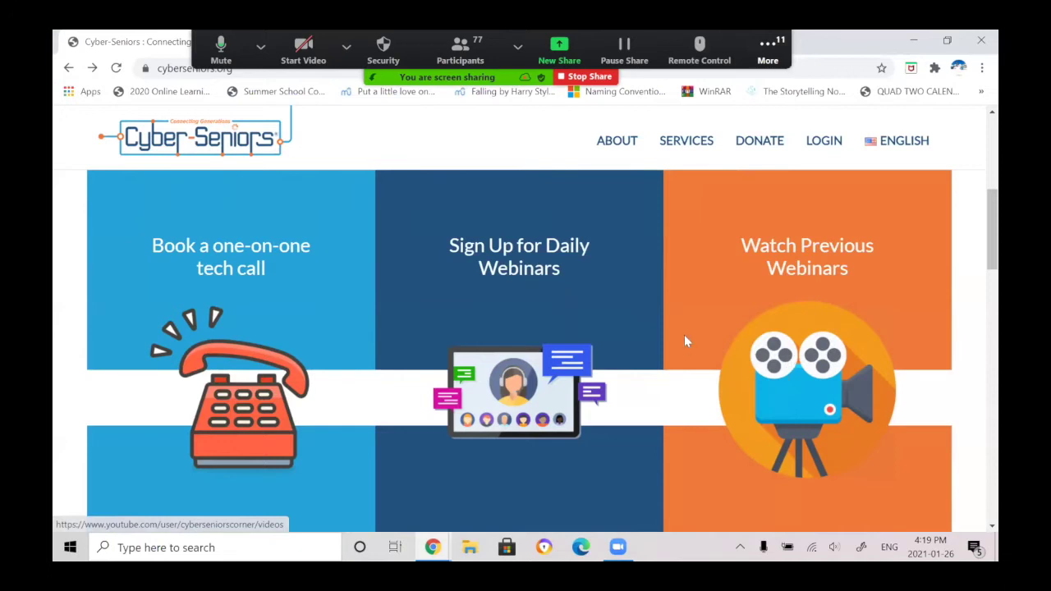
left_click(784, 56)
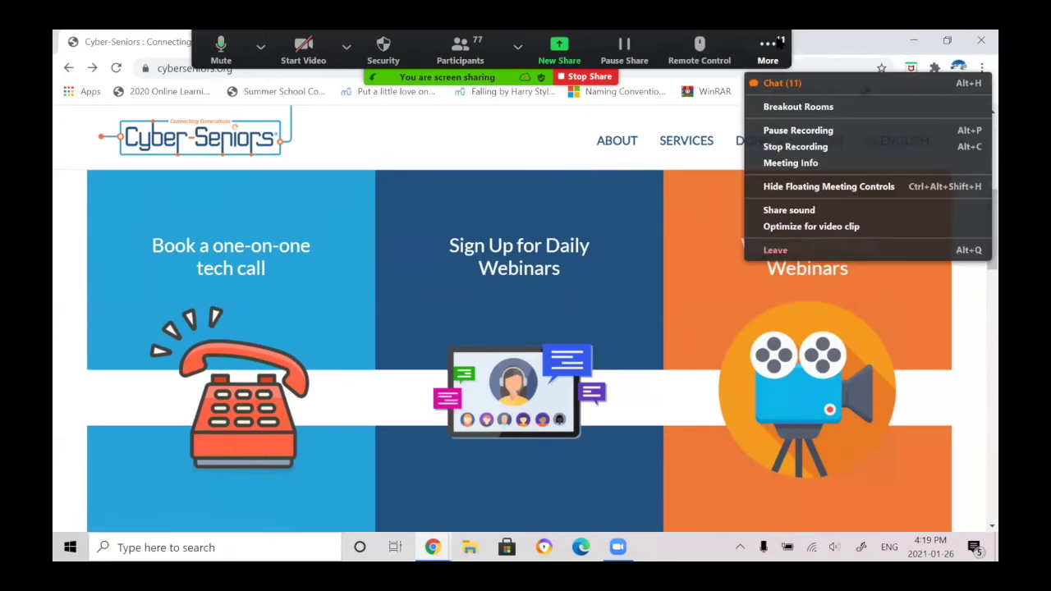
left_click(780, 83)
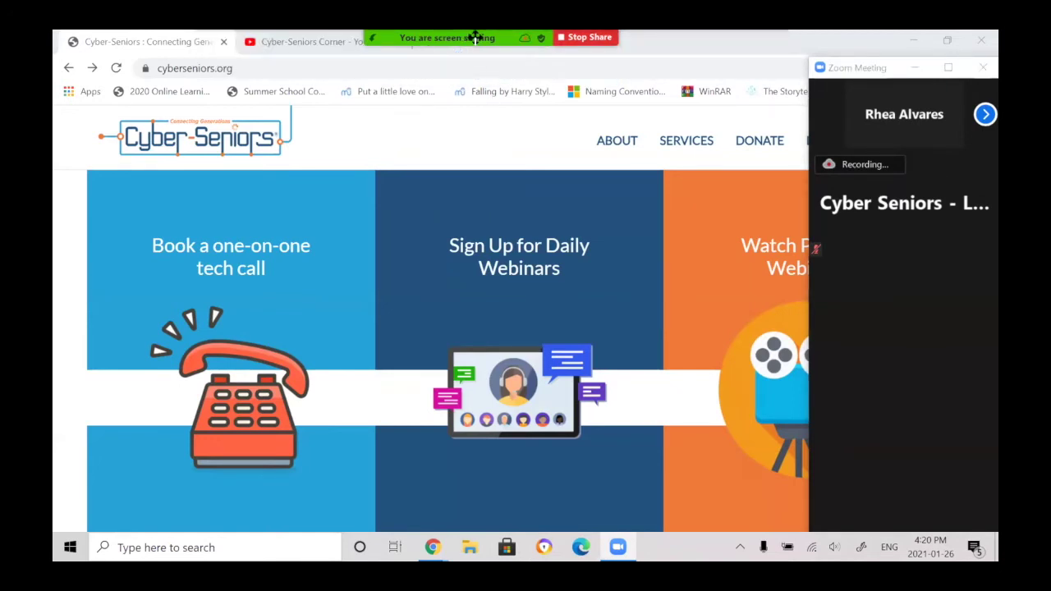
Step: Hide the floating meeting controls over the shared screen
mouse_move(522, 36)
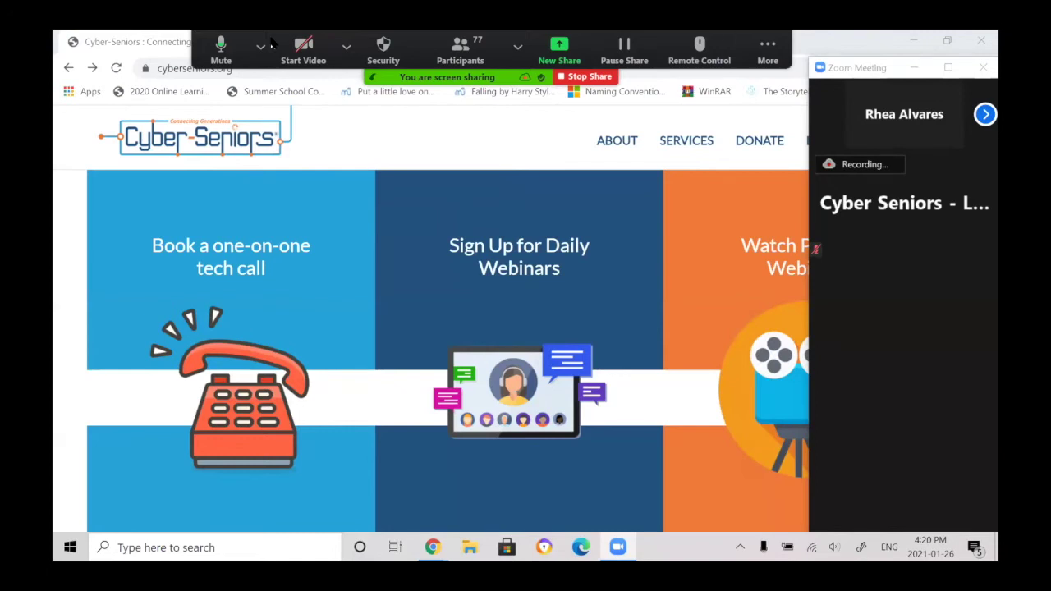
left_click(751, 56)
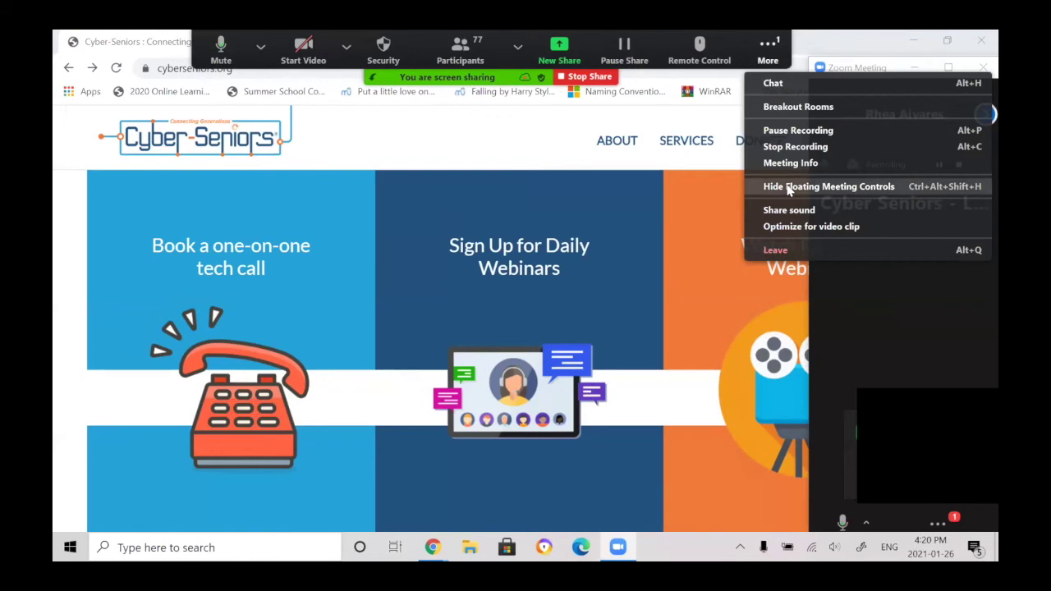
left_click(811, 190)
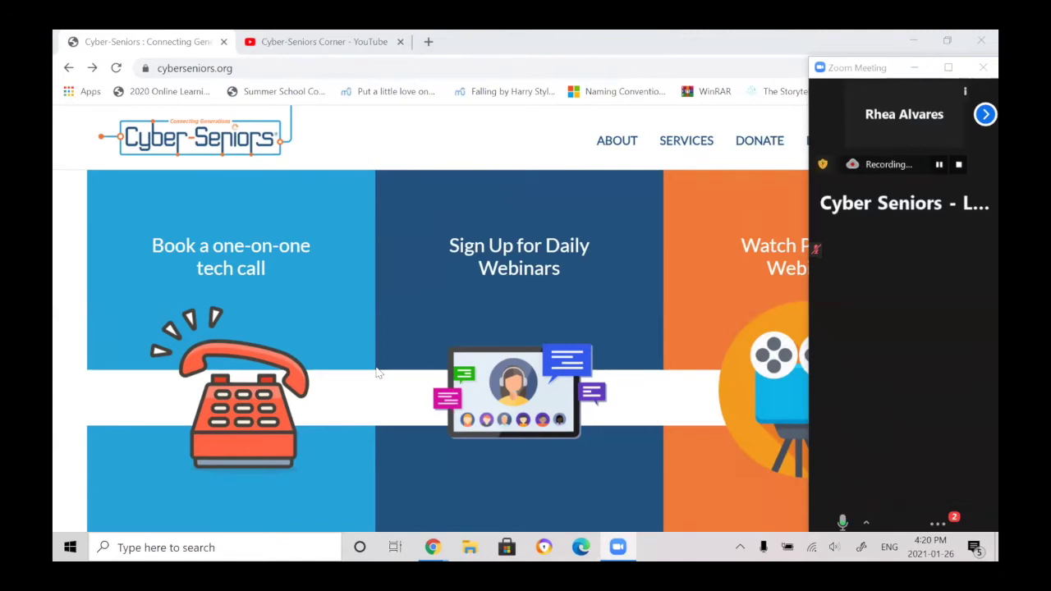
Step: Start a new share in the meeting using the Whiteboard option
mouse_move(261, 36)
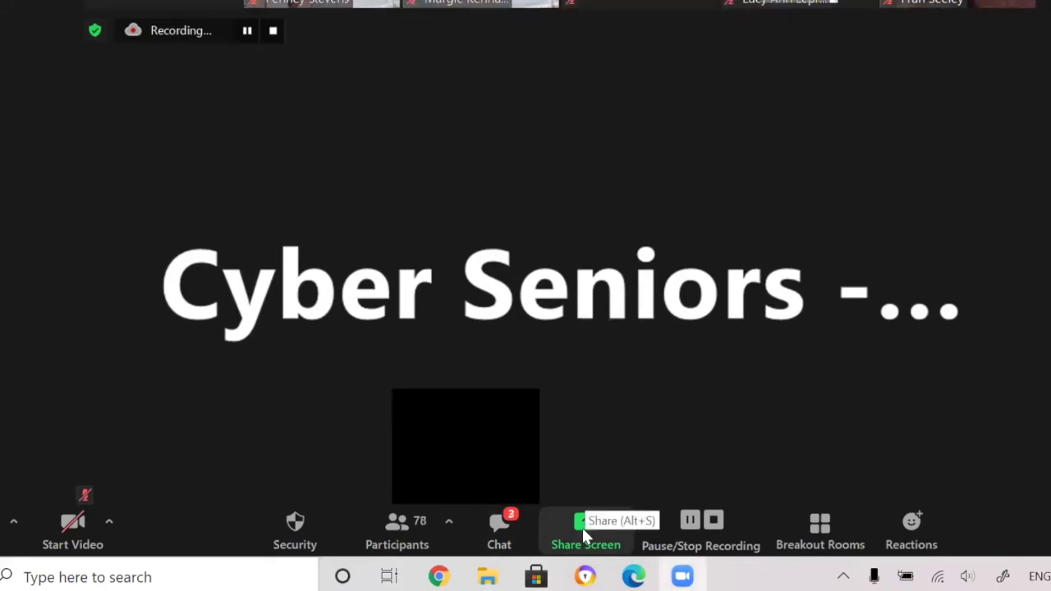
left_click(582, 528)
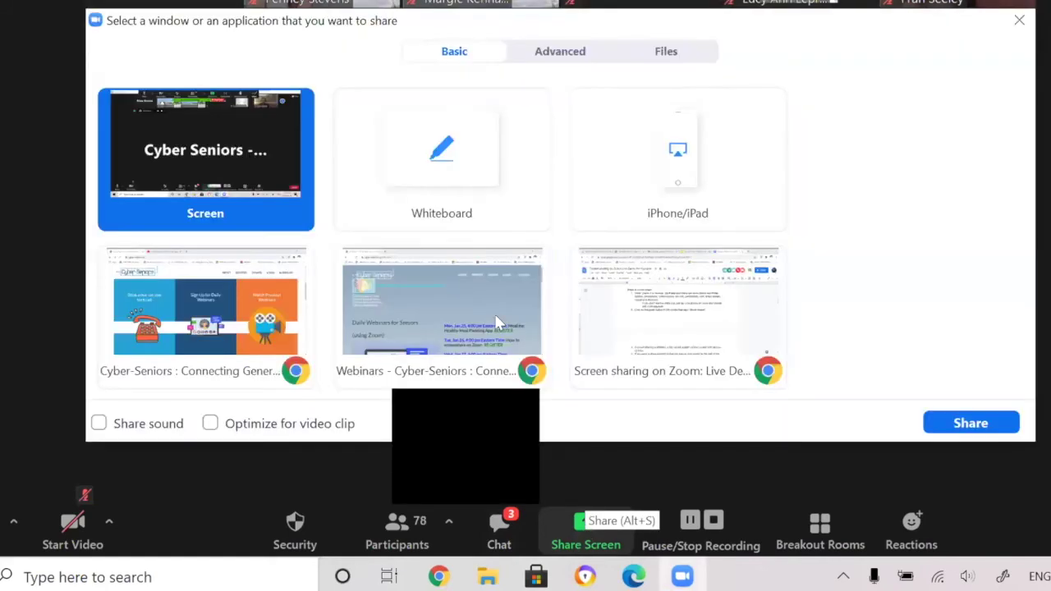
left_click(458, 214)
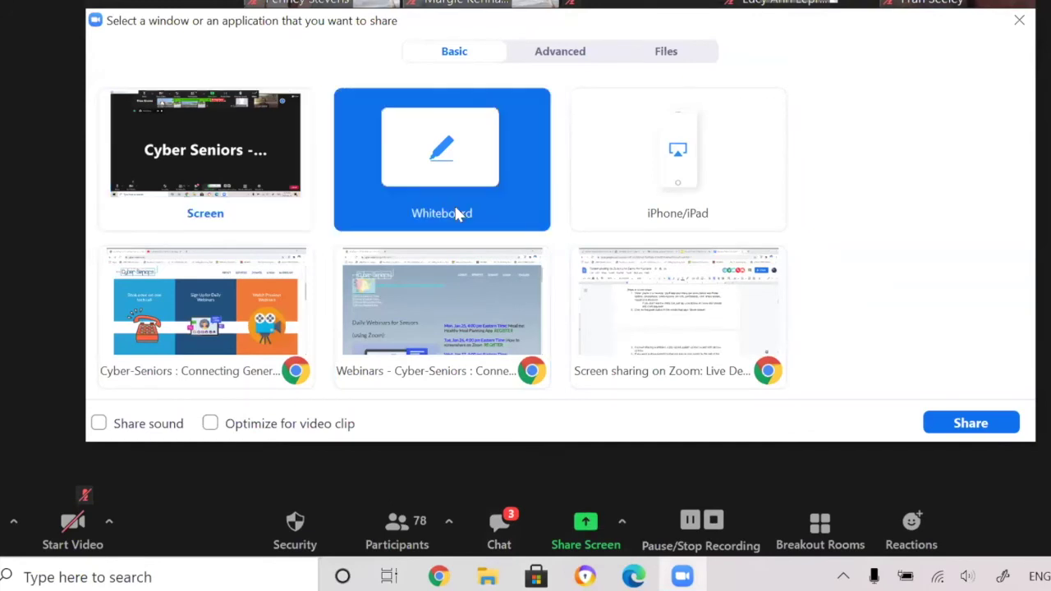
left_click(952, 424)
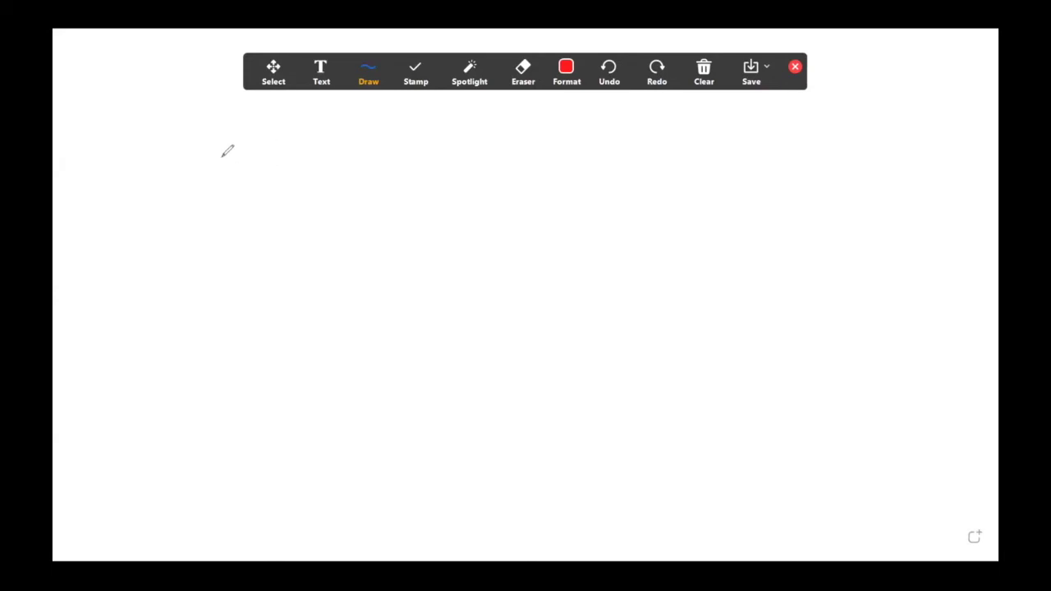
Step: Handwrite 2+2=4 in red near the top of the whiteboard and add the text "hello" below it
mouse_move(223, 158)
left_mouse_down()
mouse_move(233, 195)
mouse_move(258, 196)
mouse_move(296, 171)
mouse_move(285, 194)
left_mouse_up()
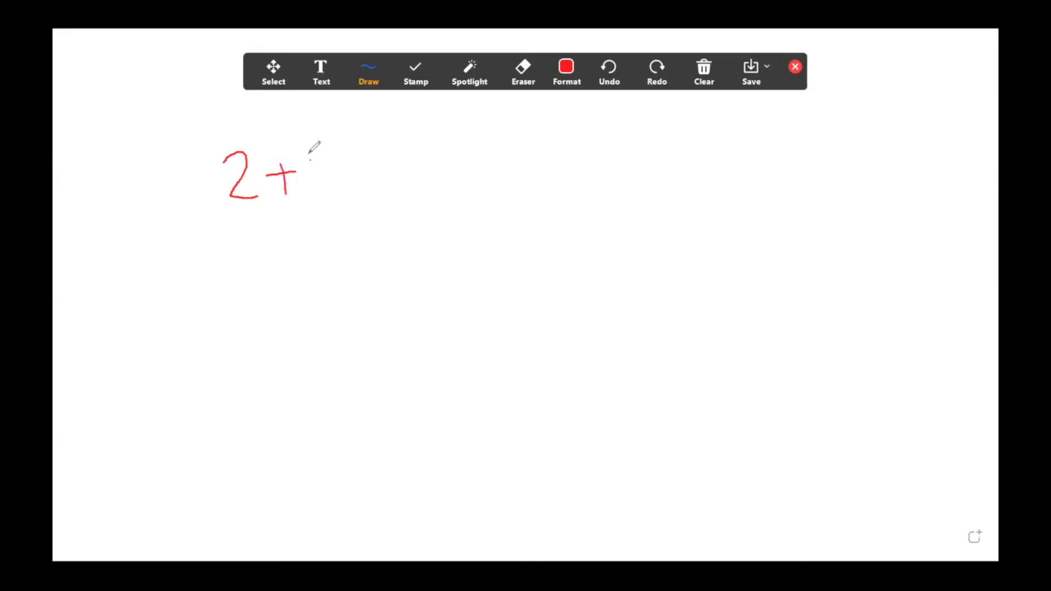
mouse_move(310, 156)
left_mouse_down()
mouse_move(329, 160)
mouse_move(326, 189)
mouse_move(364, 165)
mouse_move(407, 172)
mouse_move(398, 195)
left_mouse_up()
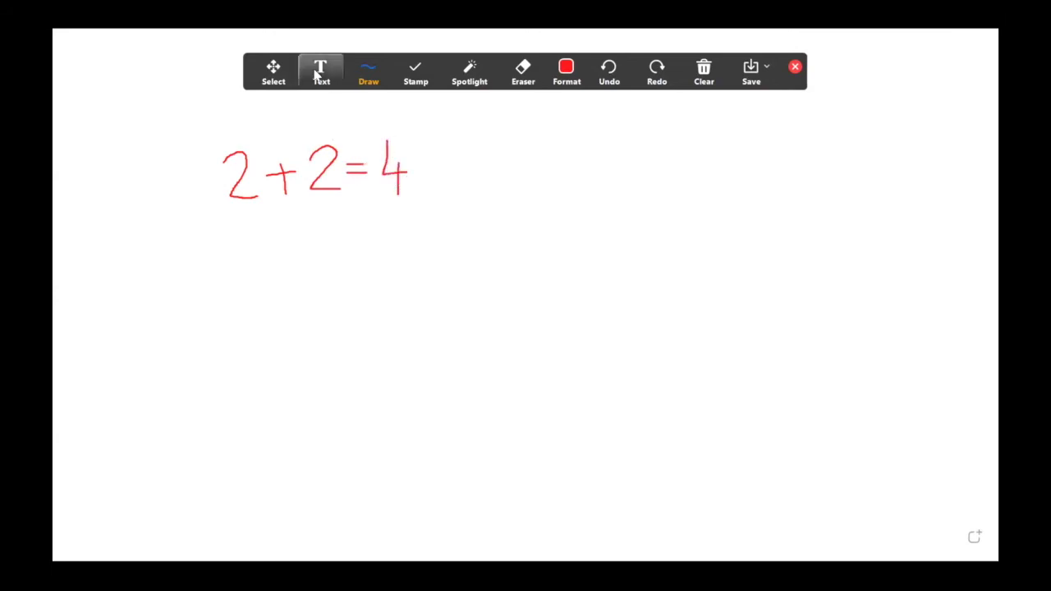
left_click(316, 74)
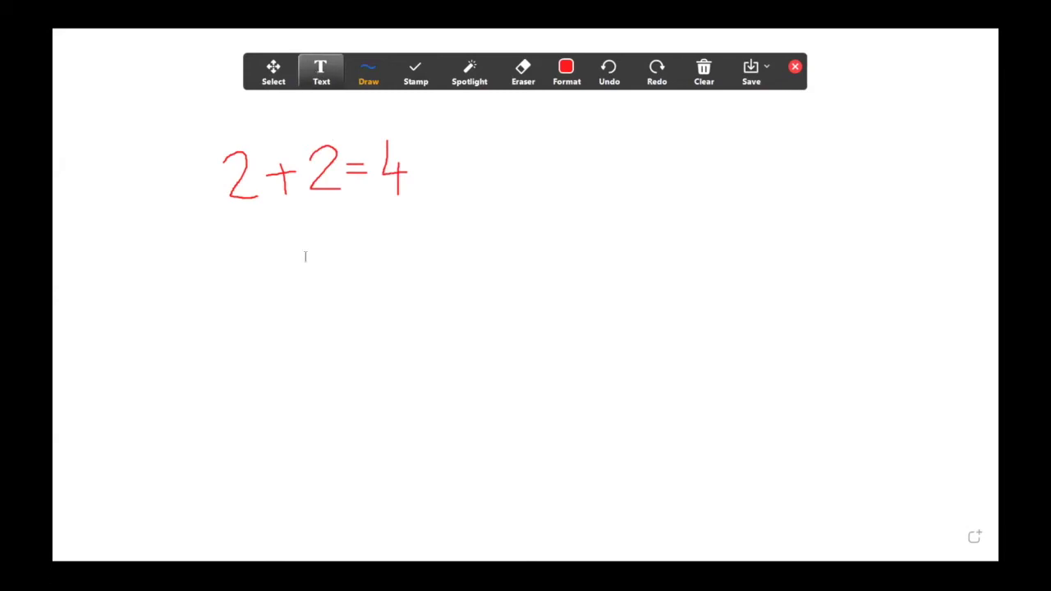
left_click(240, 279)
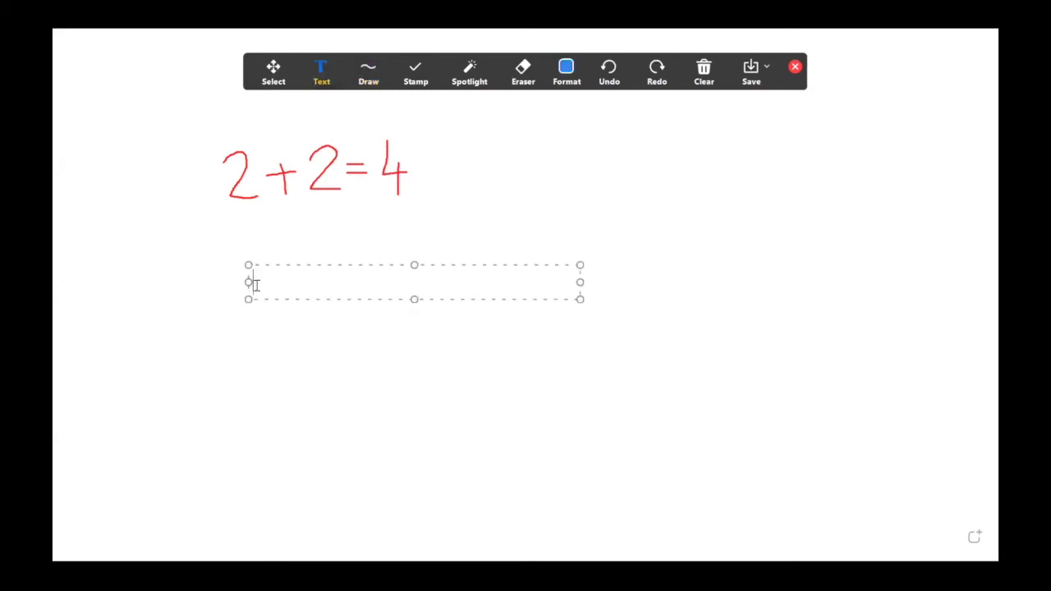
type("hello")
left_click(376, 77)
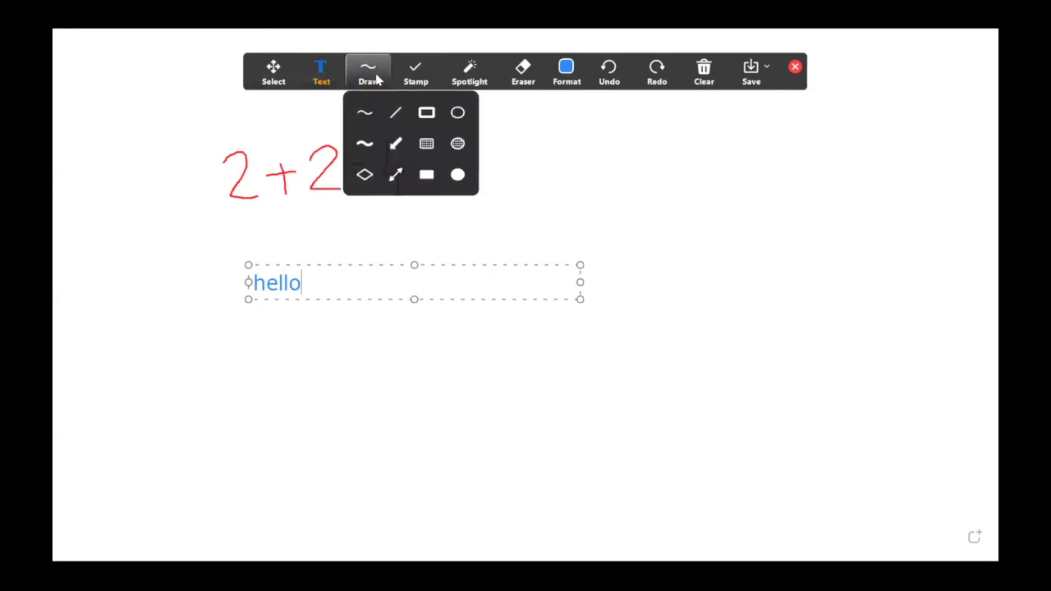
left_click(284, 361)
left_click(368, 76)
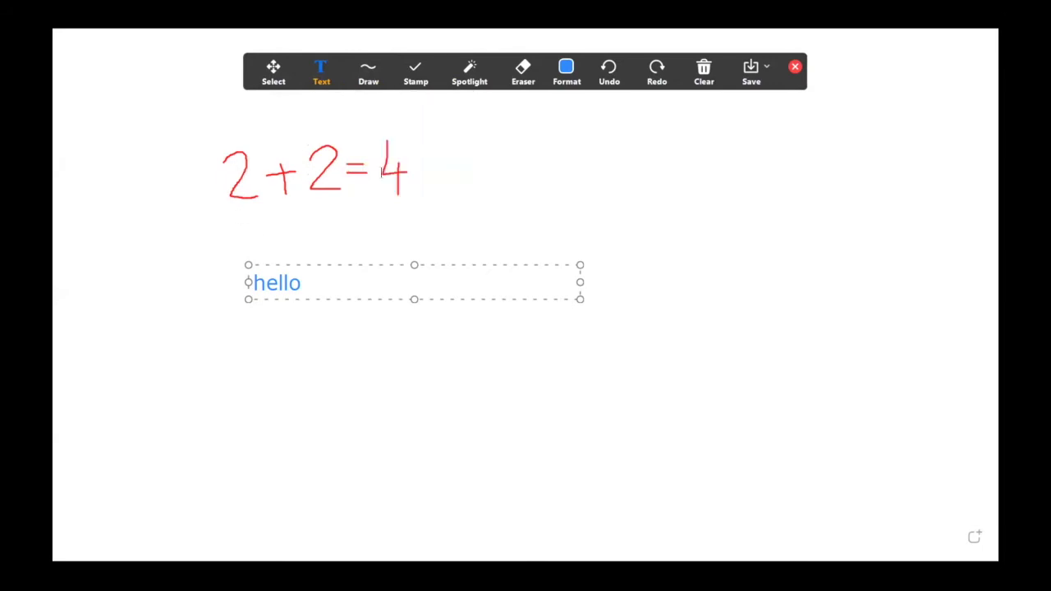
Step: Place four arrow stamps around the "hello" text: one on each side of it and two below it
left_click(409, 76)
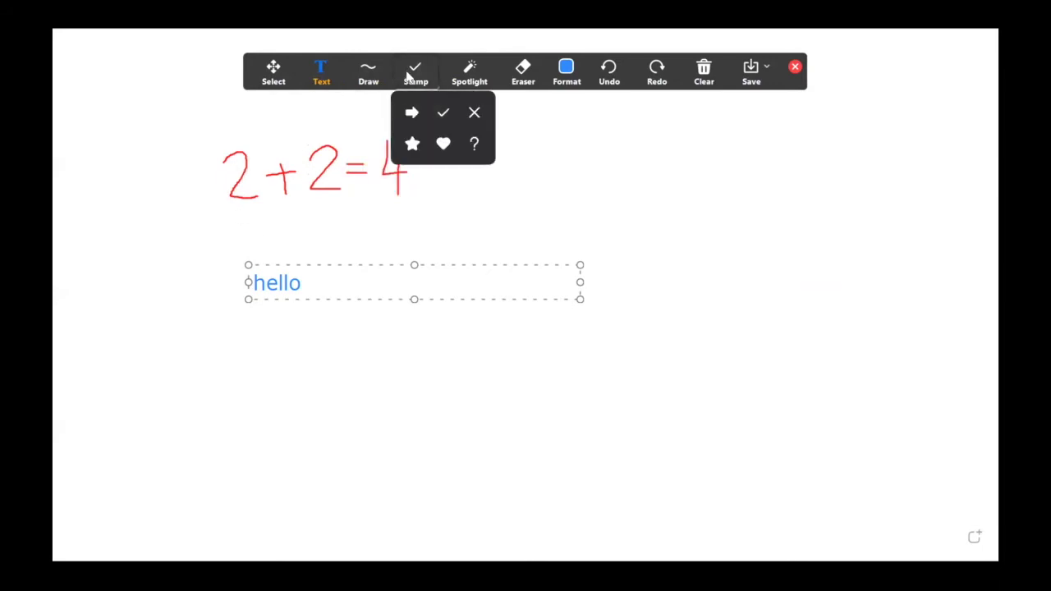
left_click(415, 113)
left_click(310, 365)
left_click(341, 342)
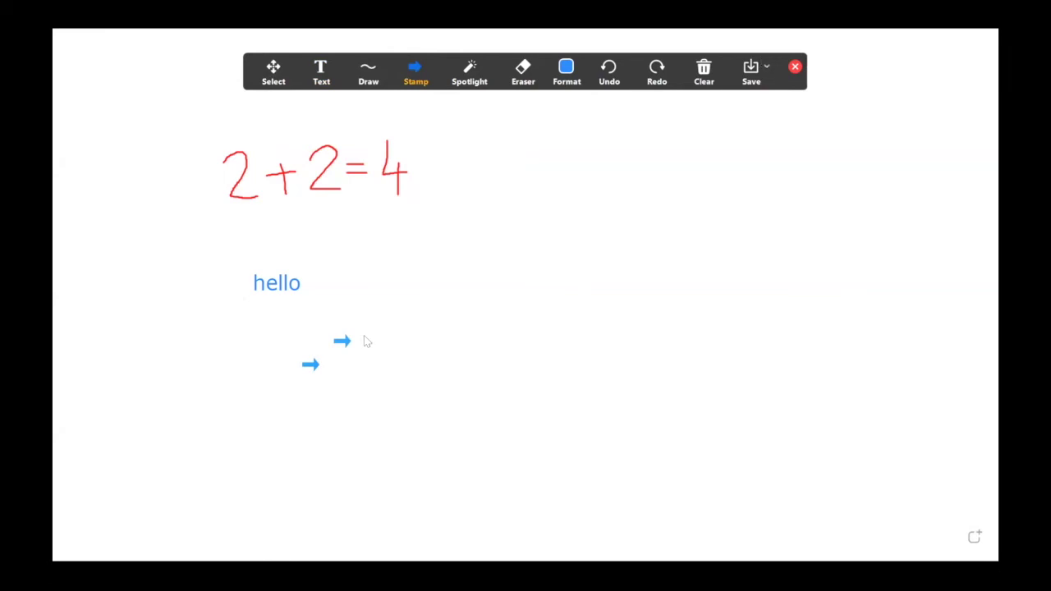
left_click(325, 275)
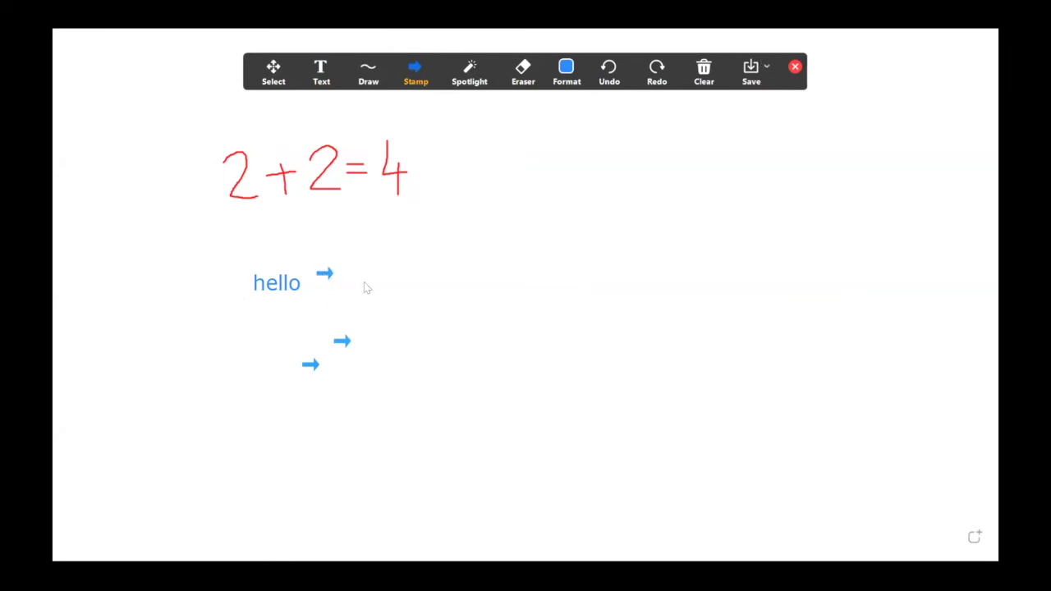
left_click(234, 283)
Step: Erase the first 2, the plus sign, the 4 and every arrow stamp except the one before "hello"
left_click(519, 82)
left_click(241, 175)
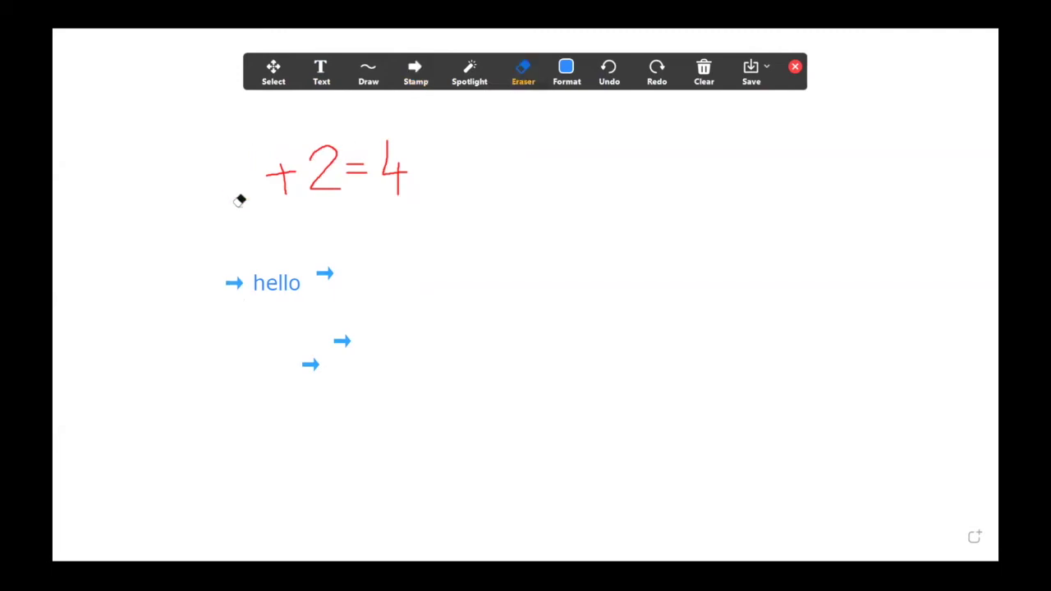
left_click(287, 174)
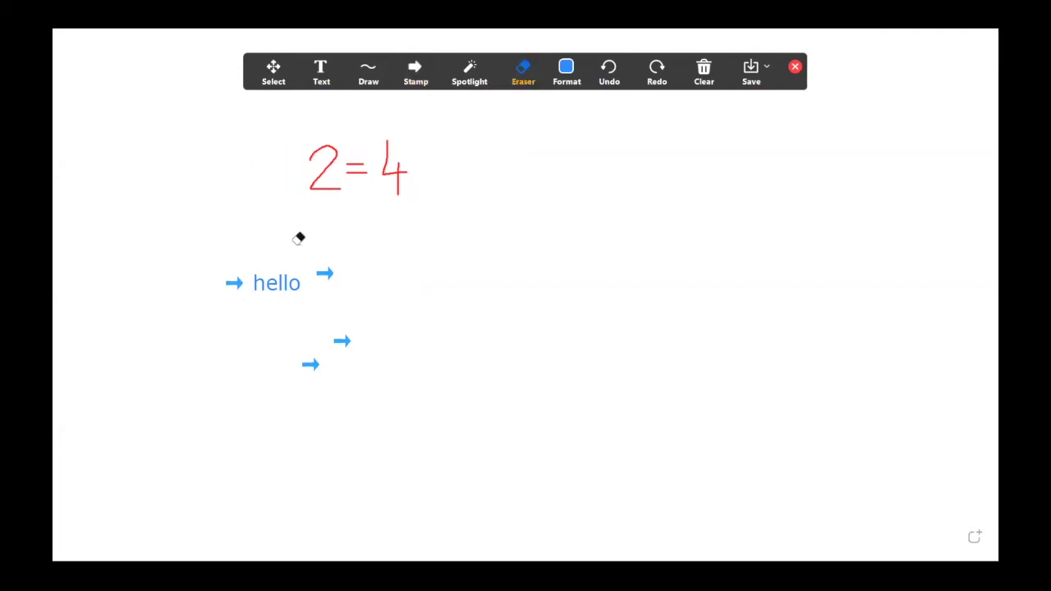
left_click(325, 273)
left_click(340, 340)
left_click(312, 357)
left_click(399, 162)
left_click(401, 160)
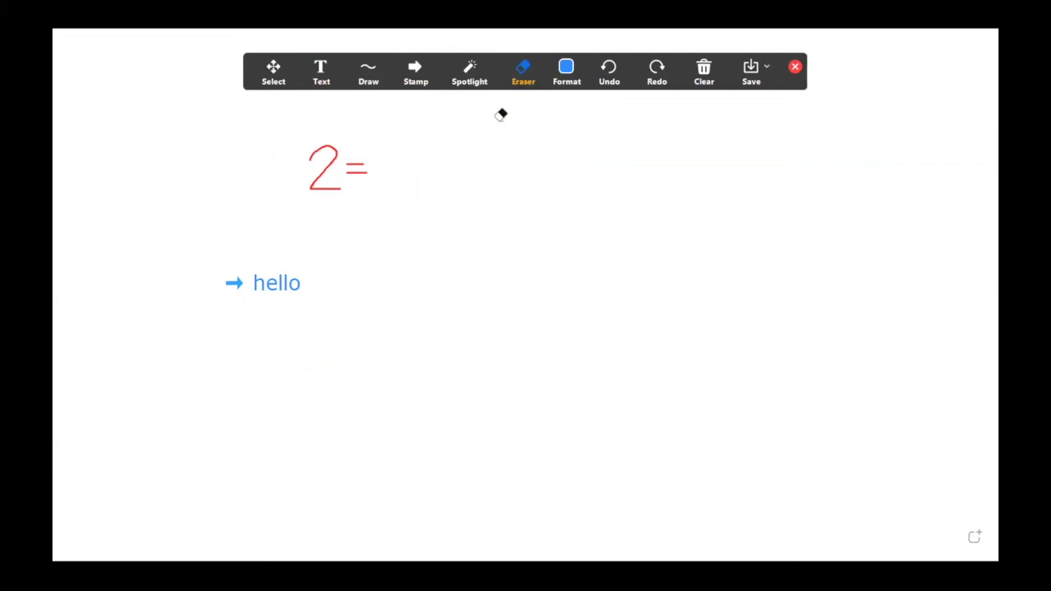
Step: Undo the erasing of the 4 and the three arrows, and redo the erasing of the arrow after "hello"
left_click(613, 77)
left_click(614, 76)
left_click(614, 76)
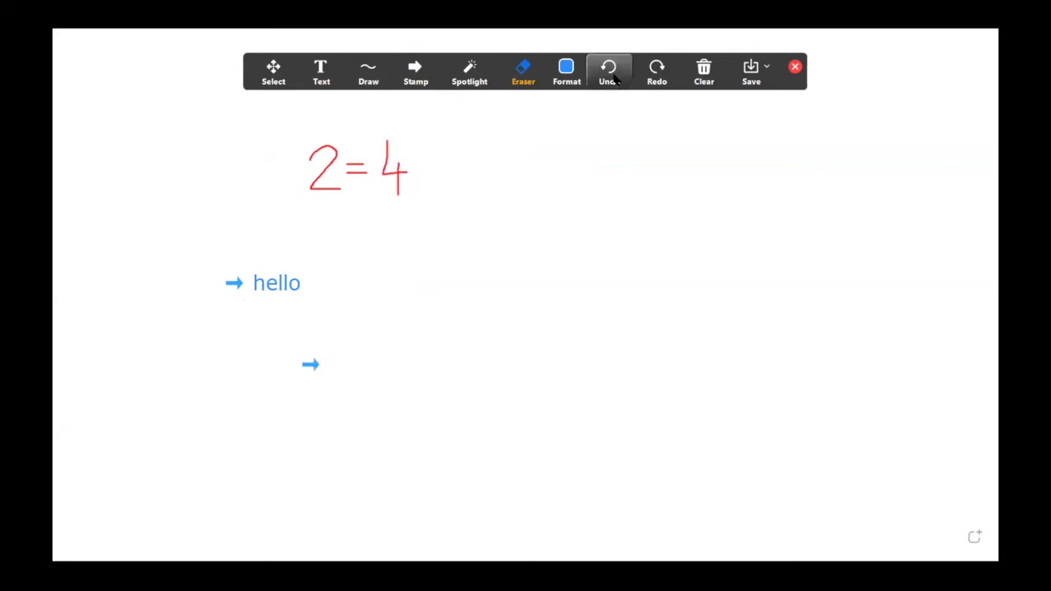
left_click(614, 77)
left_click(614, 76)
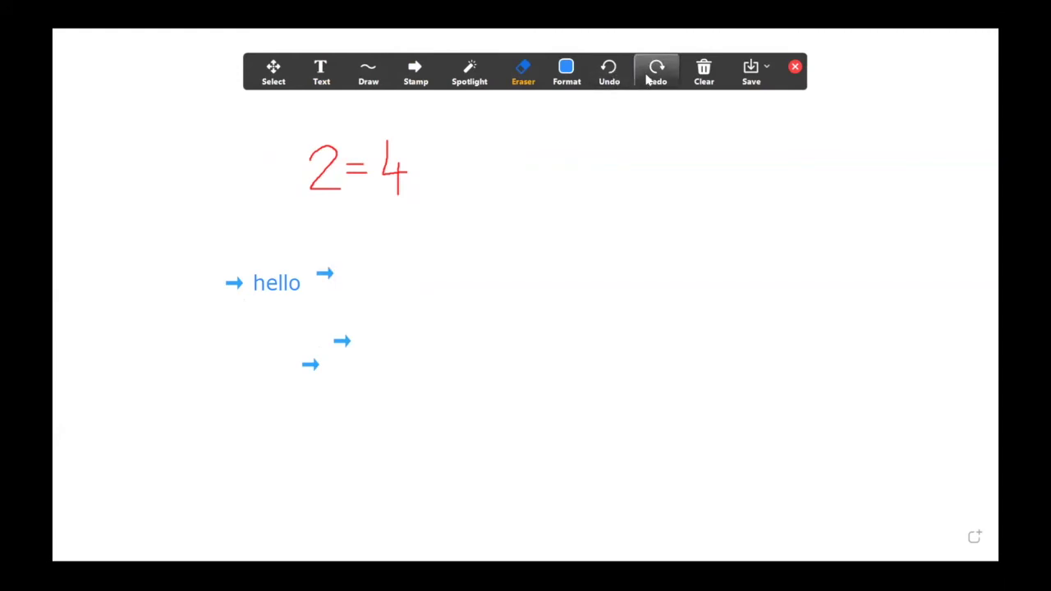
left_click(648, 79)
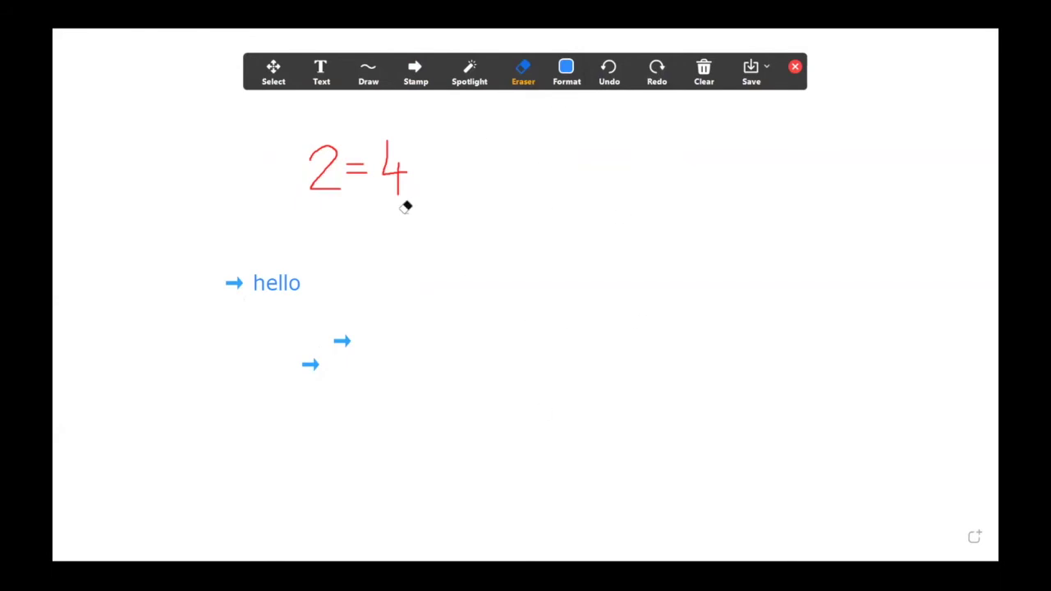
Step: Clear all drawings from the whiteboard
left_click(703, 80)
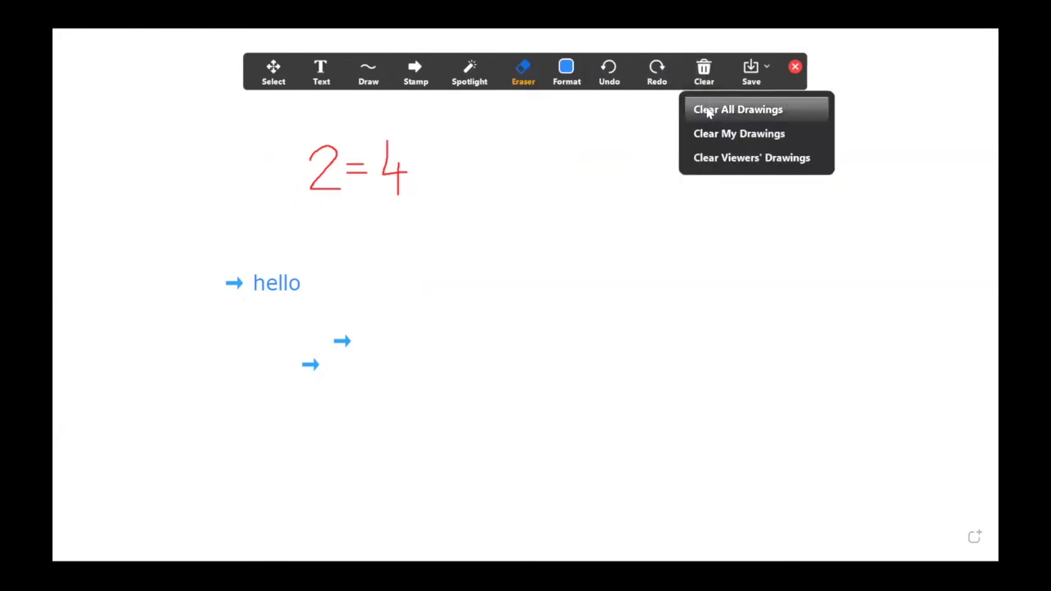
left_click(707, 112)
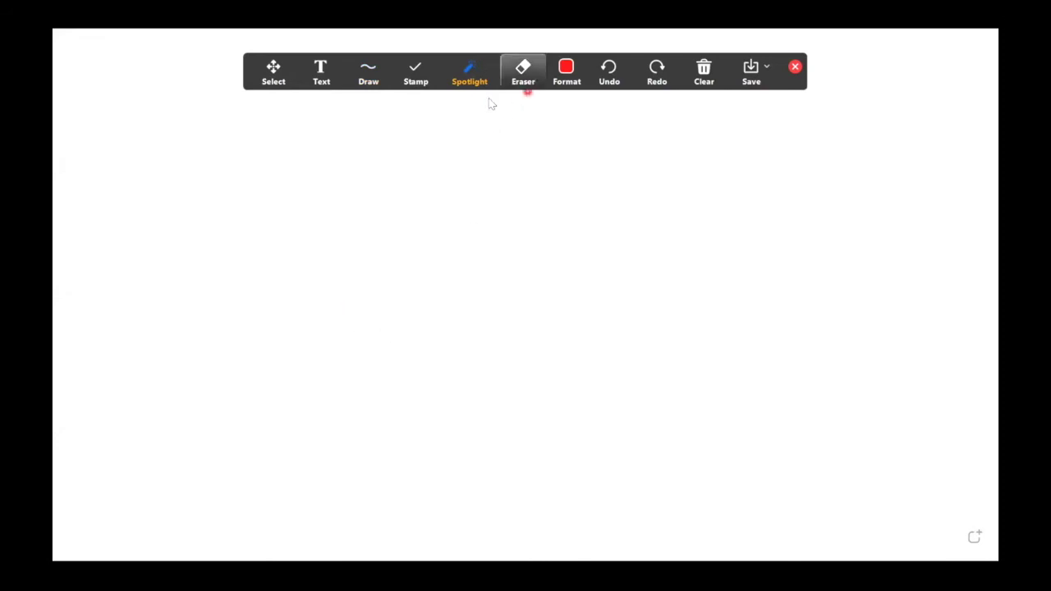
Step: Switch the Spotlight tool to its Arrow option and place a name arrow near the whiteboard's upper-right corner
left_click(481, 73)
left_click(446, 111)
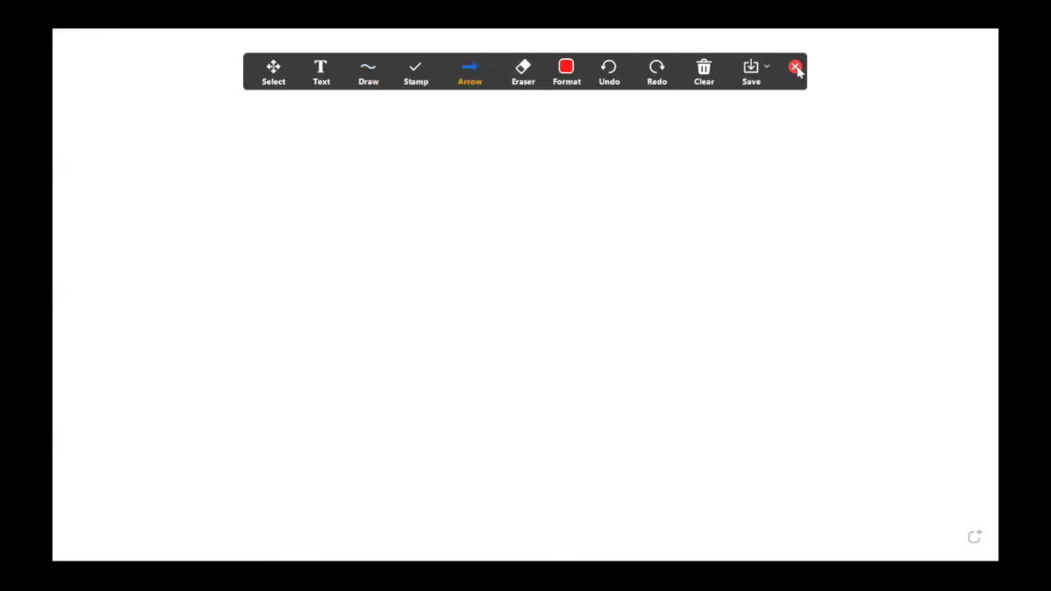
left_click(869, 60)
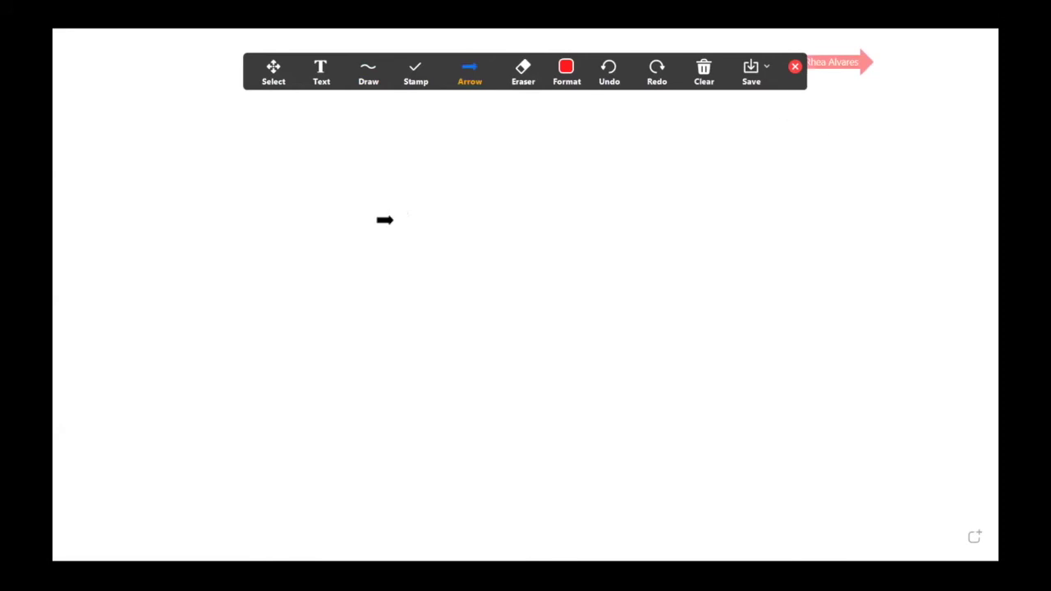
Step: Move the name arrow to several spots in the whiteboard's left half and change the option of the Arrow tool
left_click(394, 224)
left_click(238, 277)
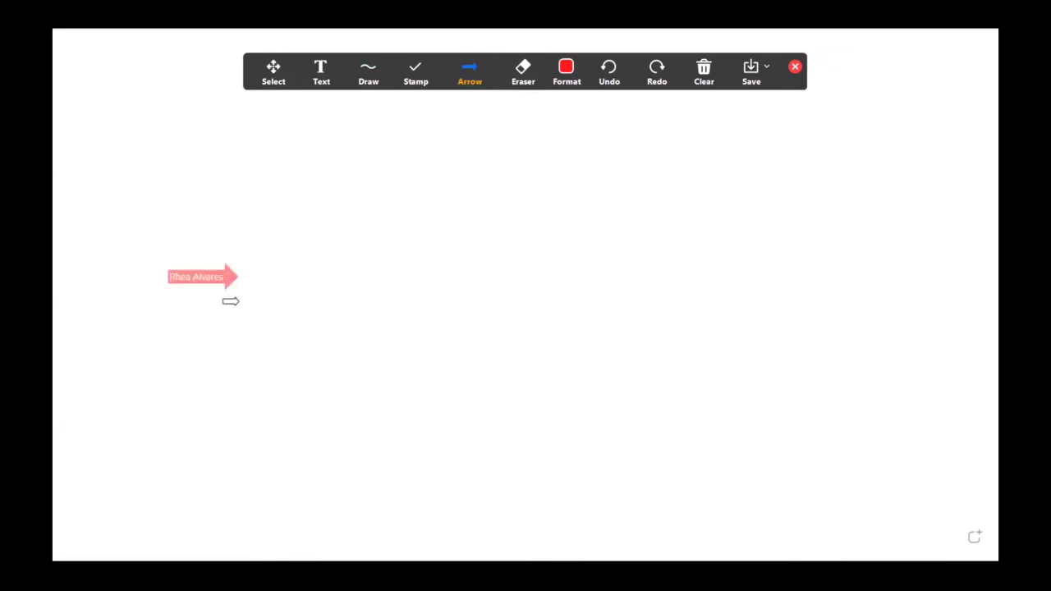
left_click(294, 345)
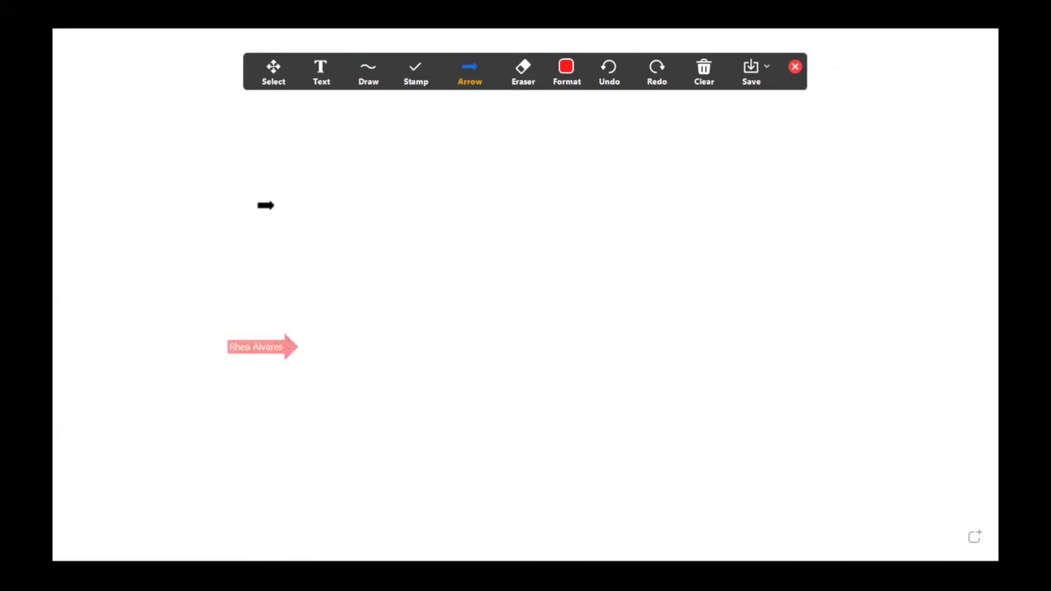
left_click(276, 205)
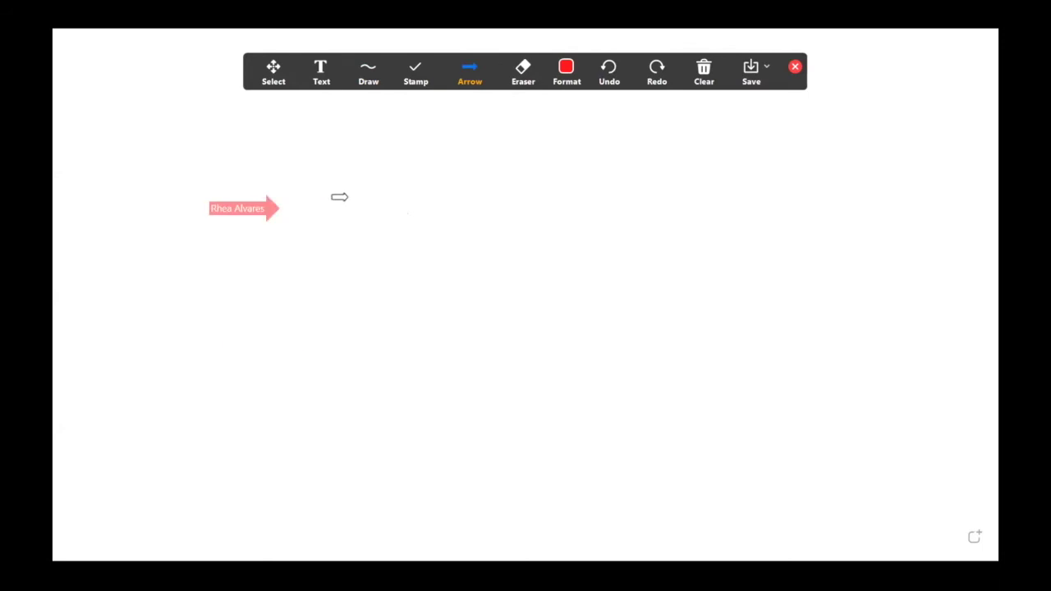
left_click(461, 76)
left_click(460, 112)
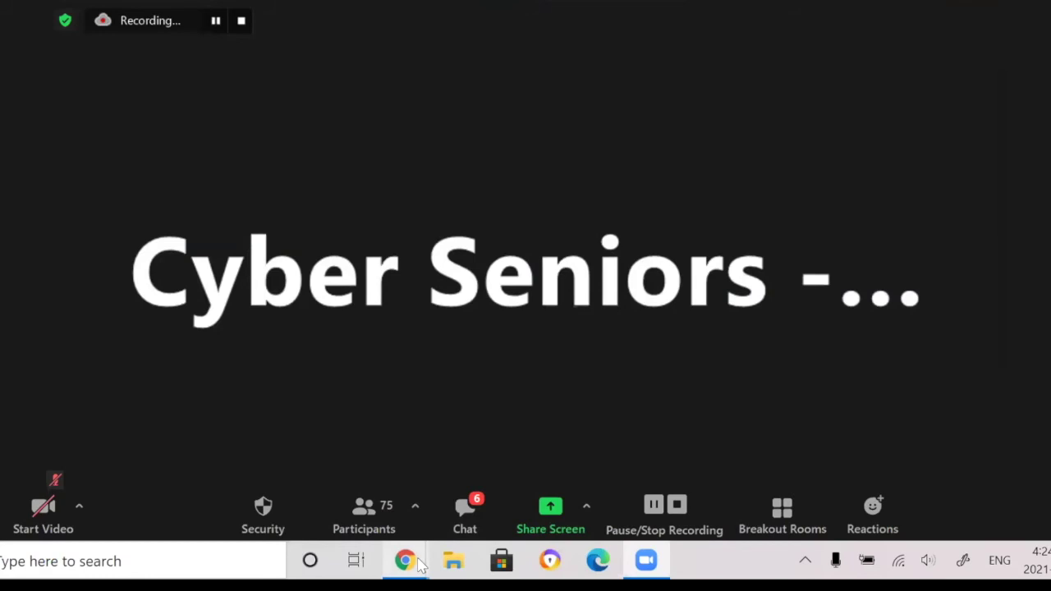
Step: Bring up the Cyber-Seniors homepage in Chrome and share only that browser window in the Zoom meeting
mouse_move(419, 565)
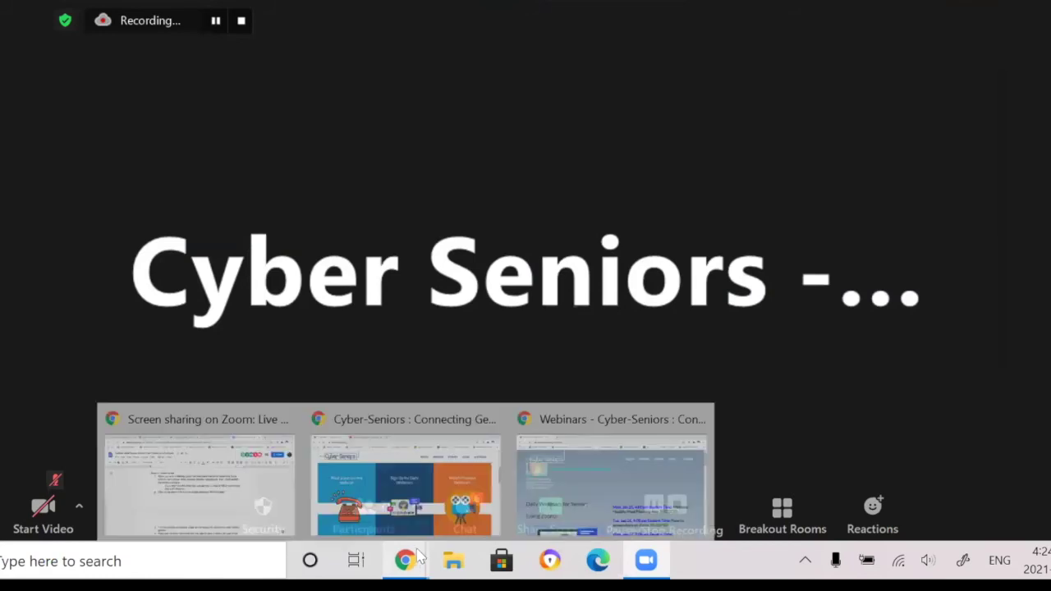
left_click(408, 509)
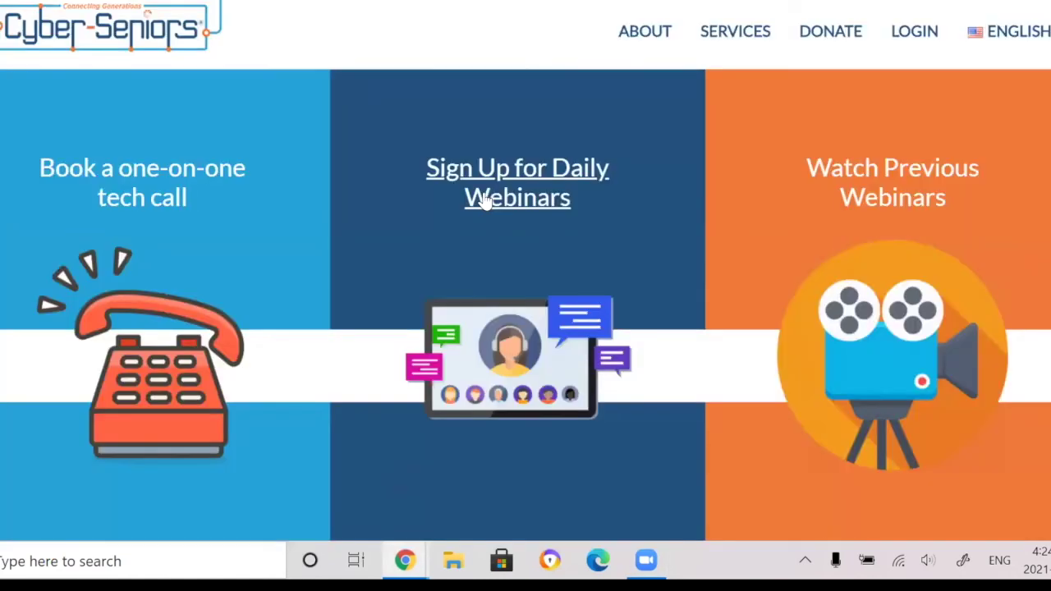
mouse_move(647, 33)
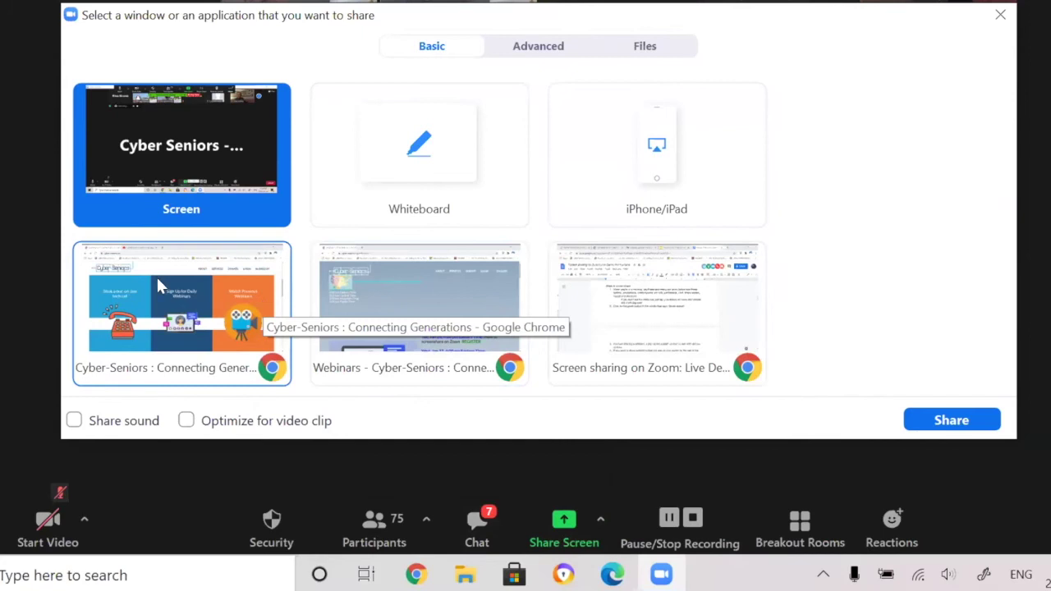
left_click(159, 337)
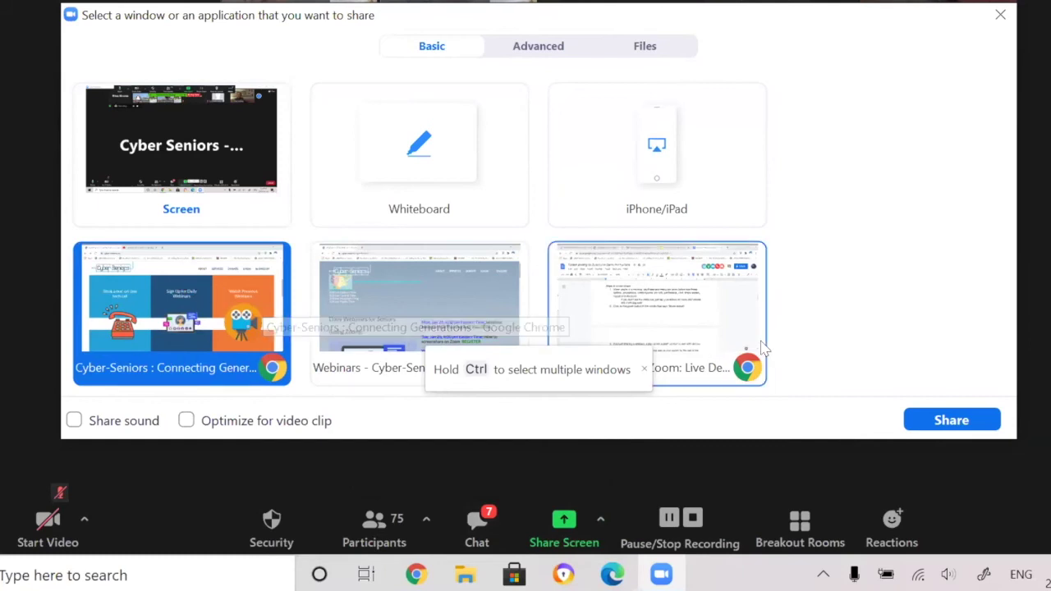
left_click(912, 433)
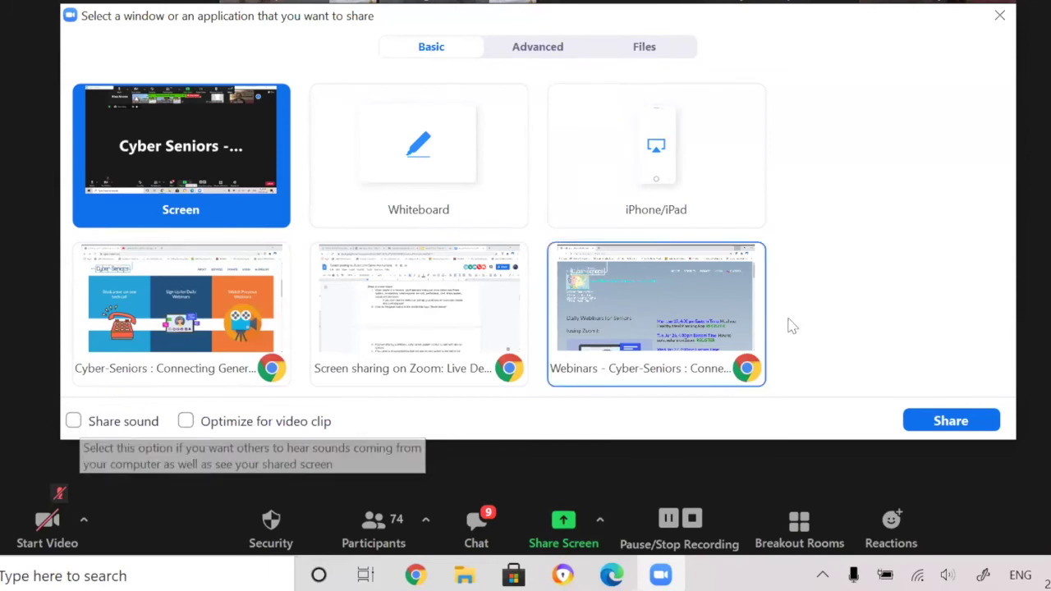
Step: Share the whole screen without sound and briefly play the Cyber-Seniors YouTube video on cybersecurity and mobile devices in Chrome, pausing it again
left_click(936, 421)
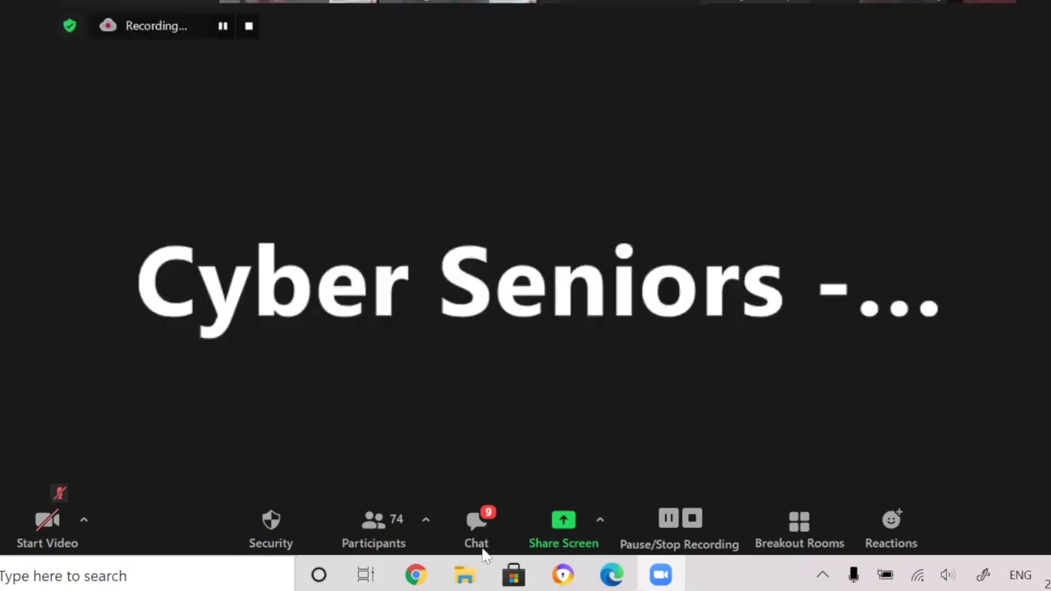
mouse_move(415, 575)
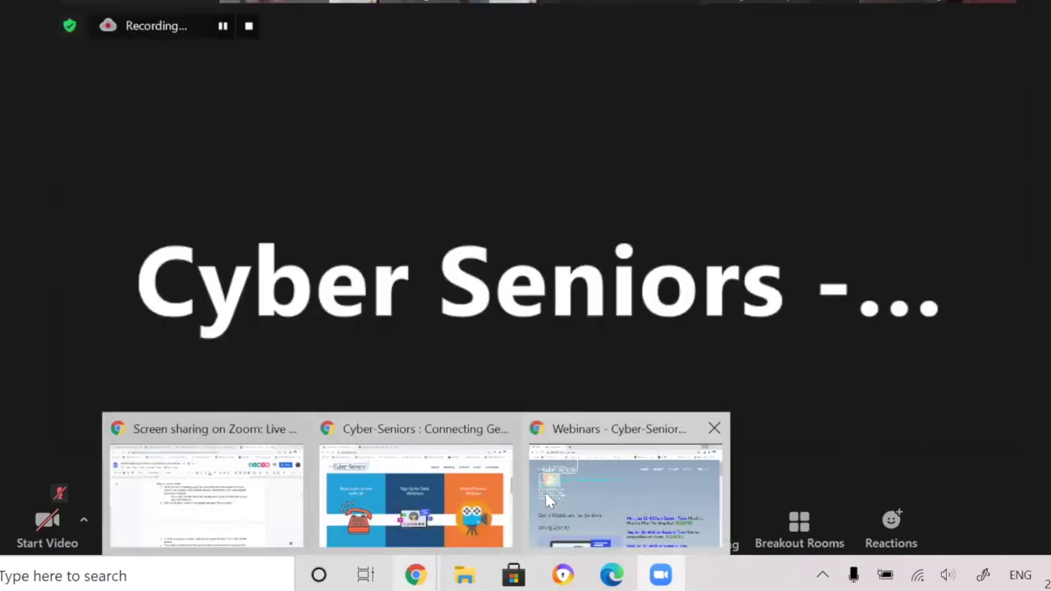
left_click(511, 499)
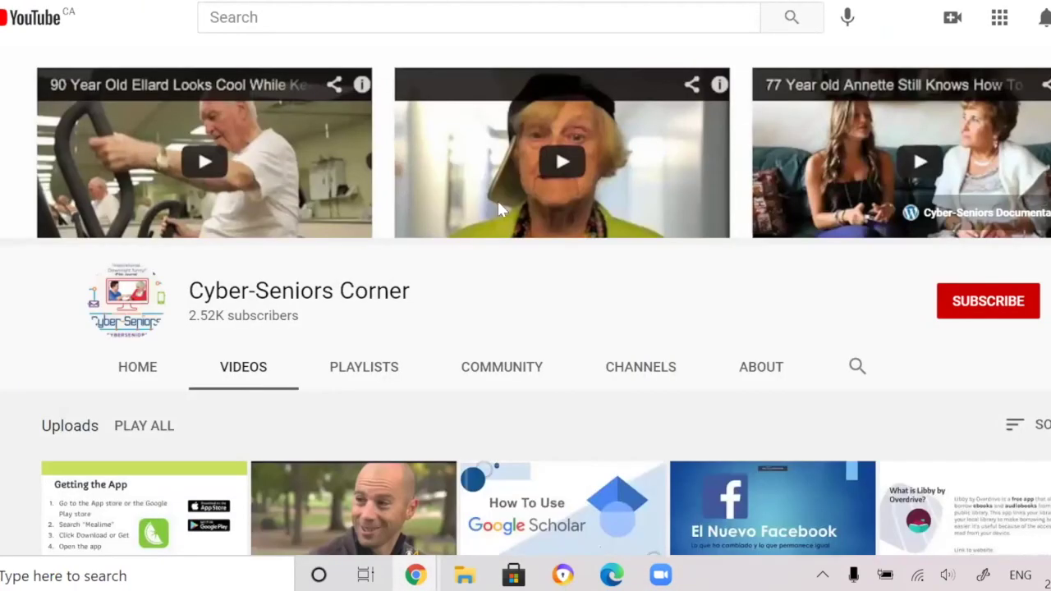
scroll(517, 206, "down", 3)
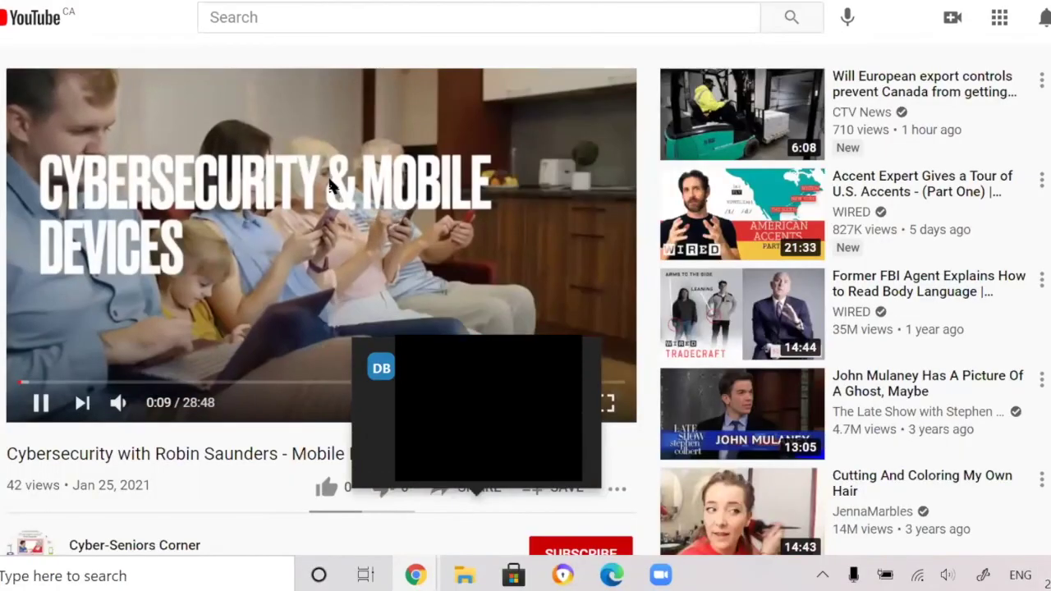
left_click(331, 185)
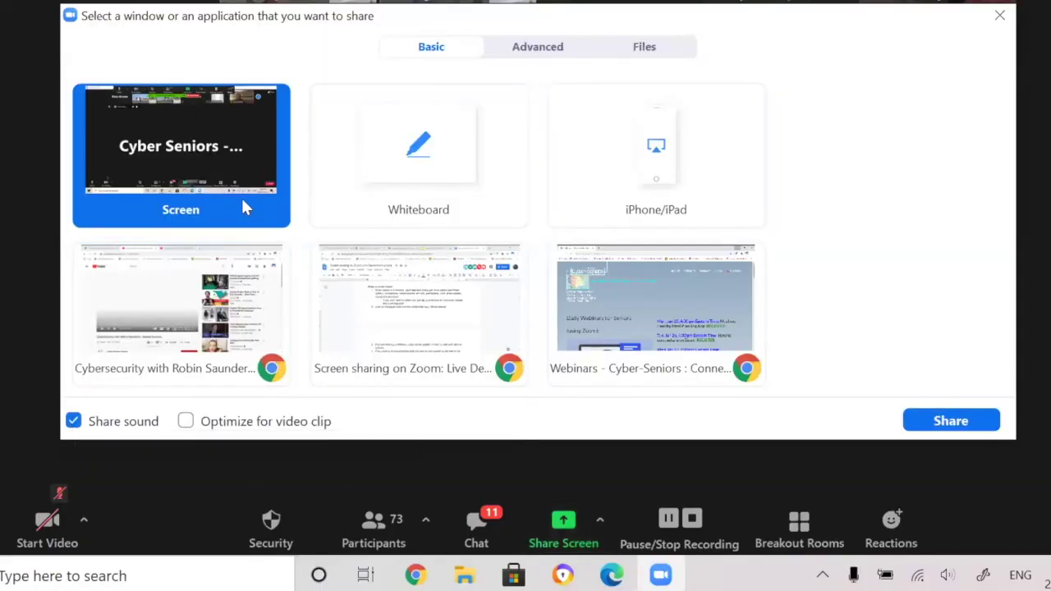
Step: Share the whole screen with Share sound enabled and resume the cybersecurity video in Chrome for a few seconds before pausing it
left_click(920, 420)
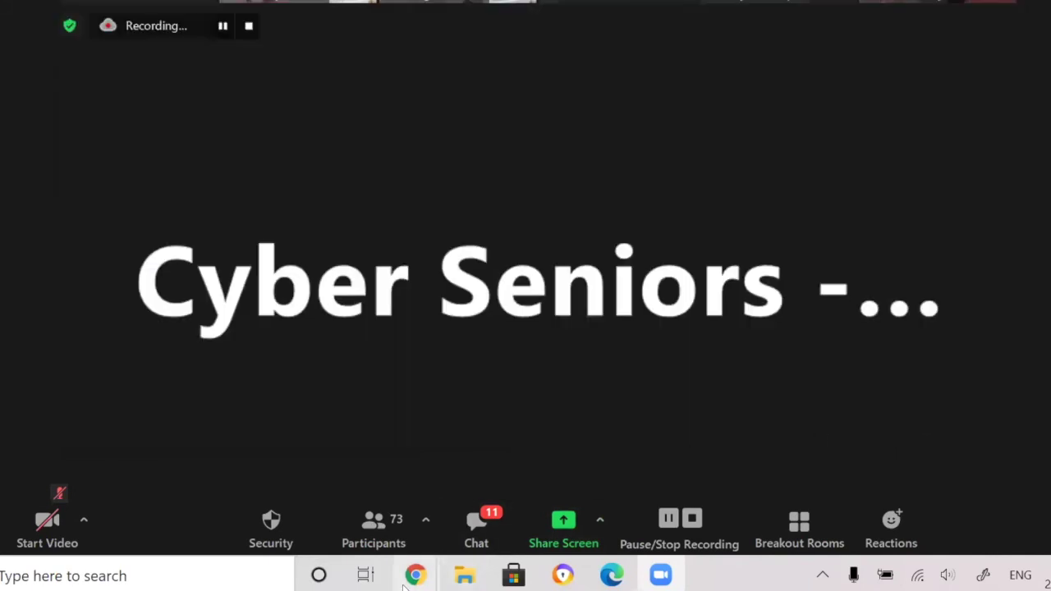
mouse_move(411, 579)
left_click(503, 519)
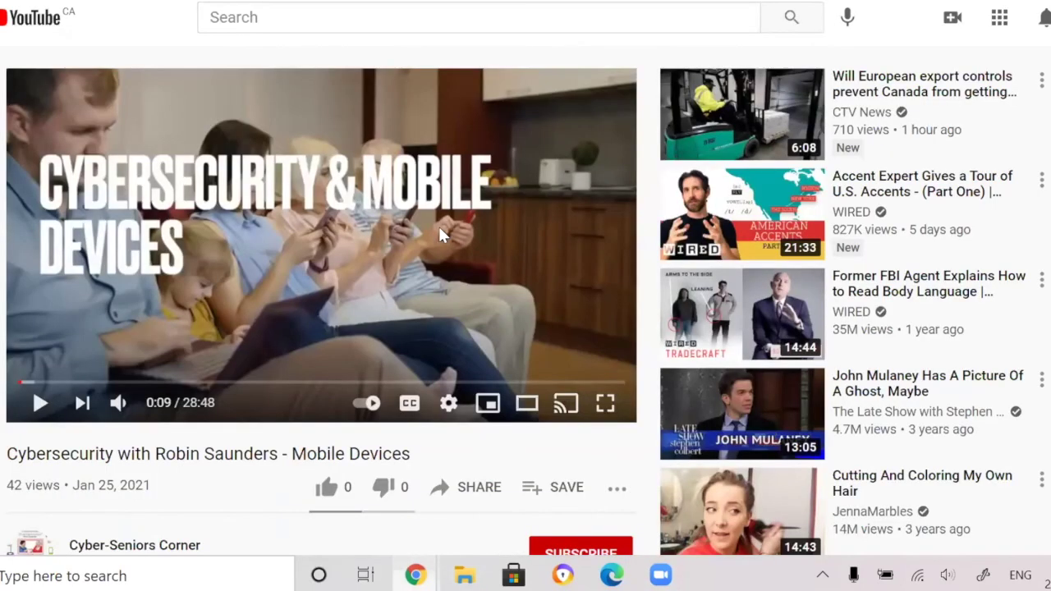
left_click(439, 226)
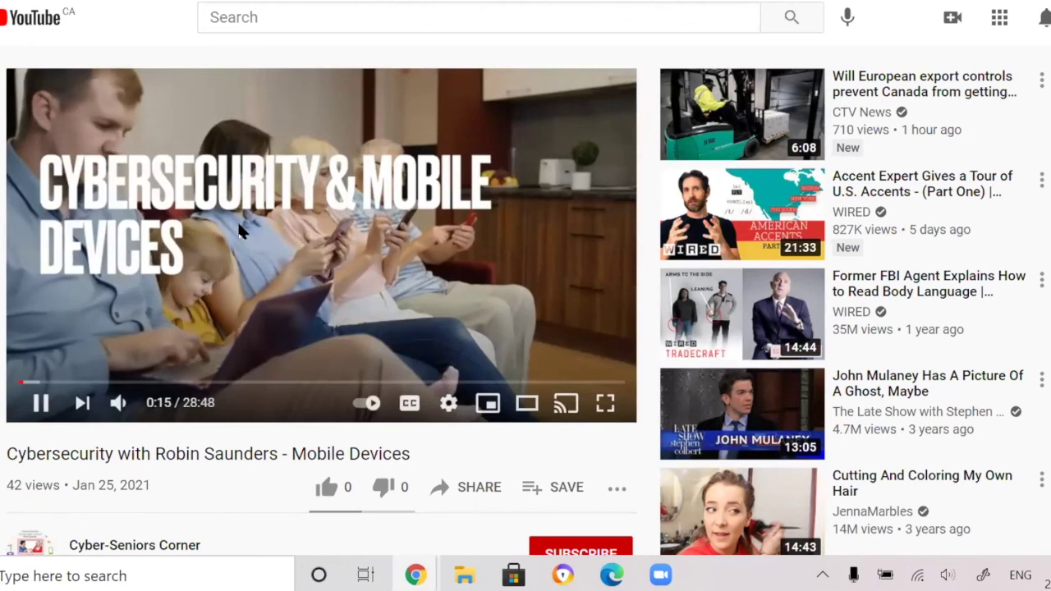
left_click(237, 220)
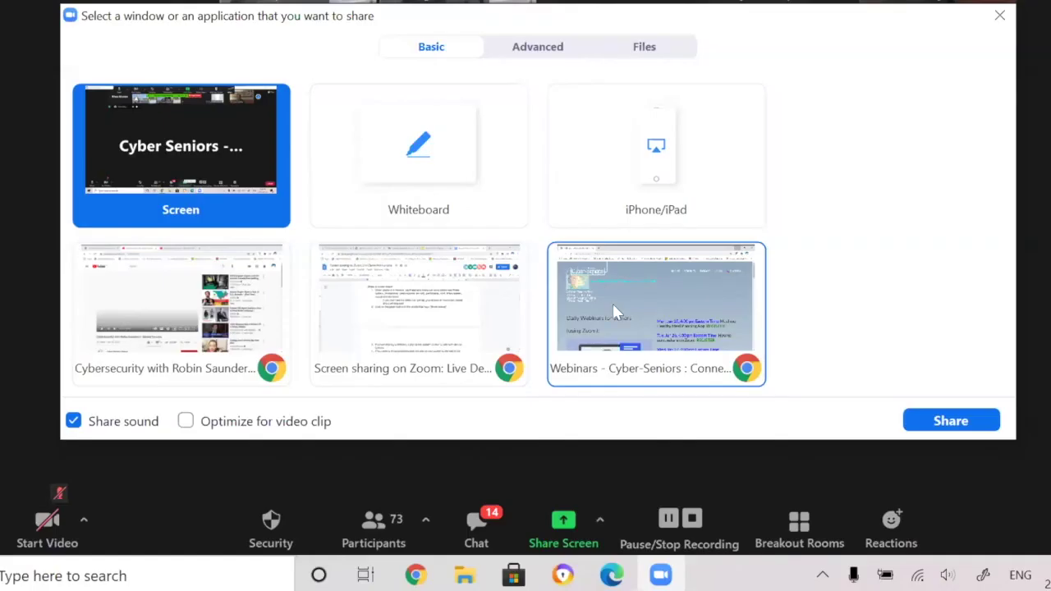
Step: Share a Portion of Screen from the advanced sharing options, and return to the basic sharing options
left_click(543, 52)
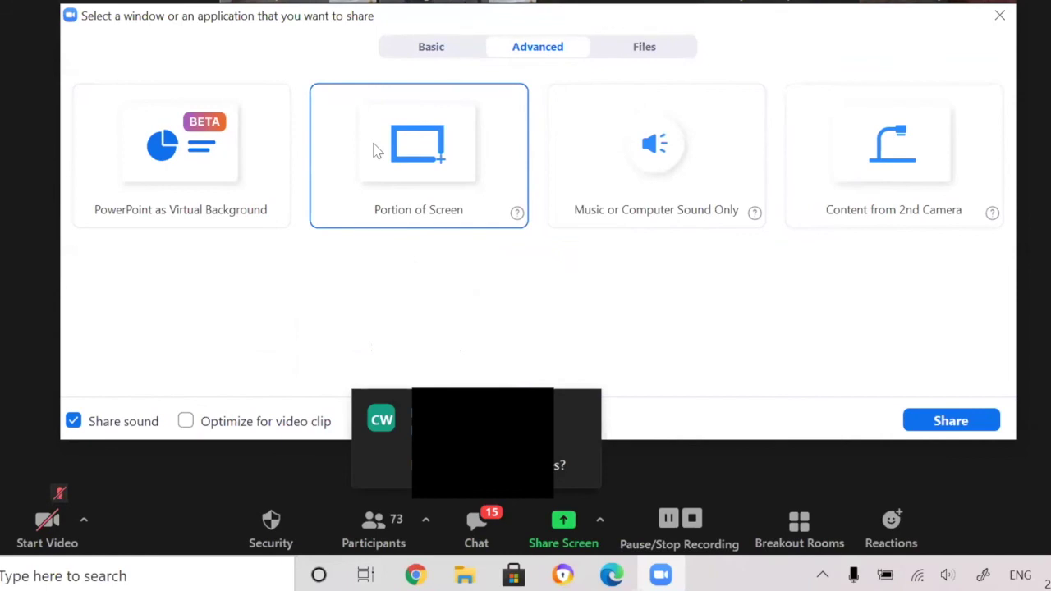
left_click(376, 150)
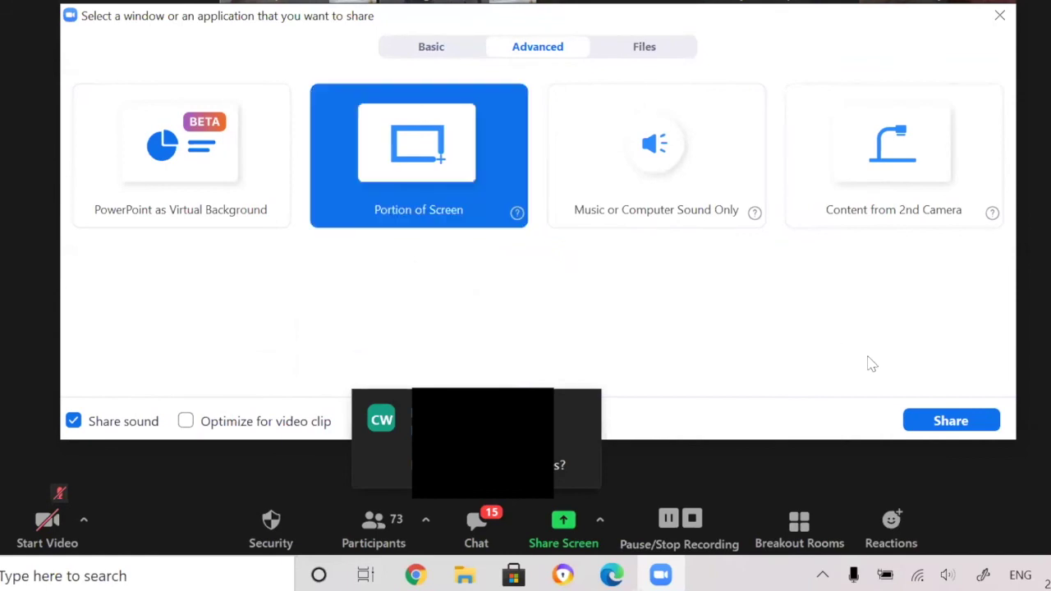
left_click(953, 421)
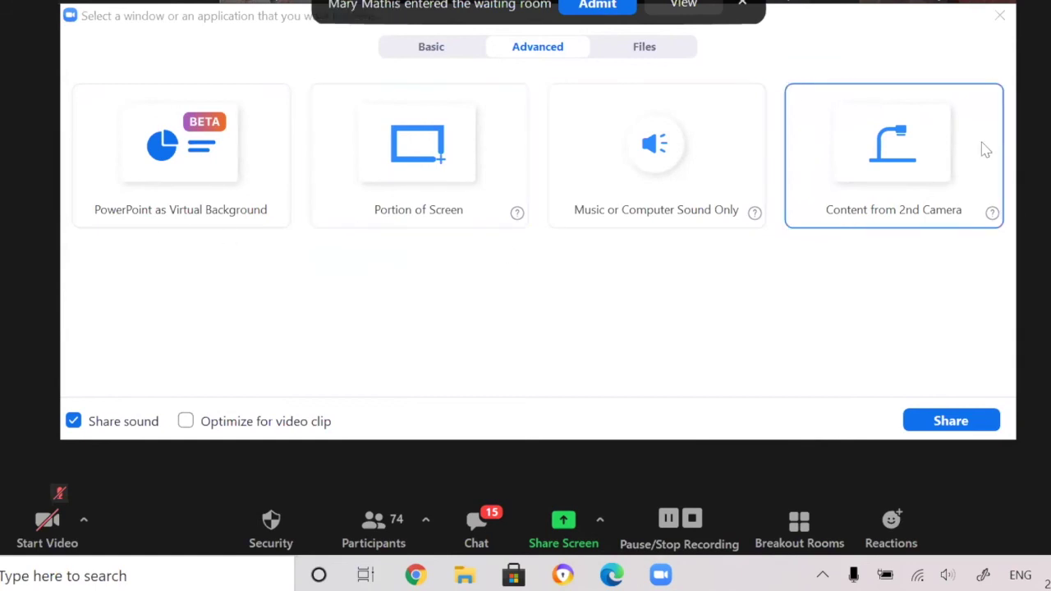
left_click(464, 48)
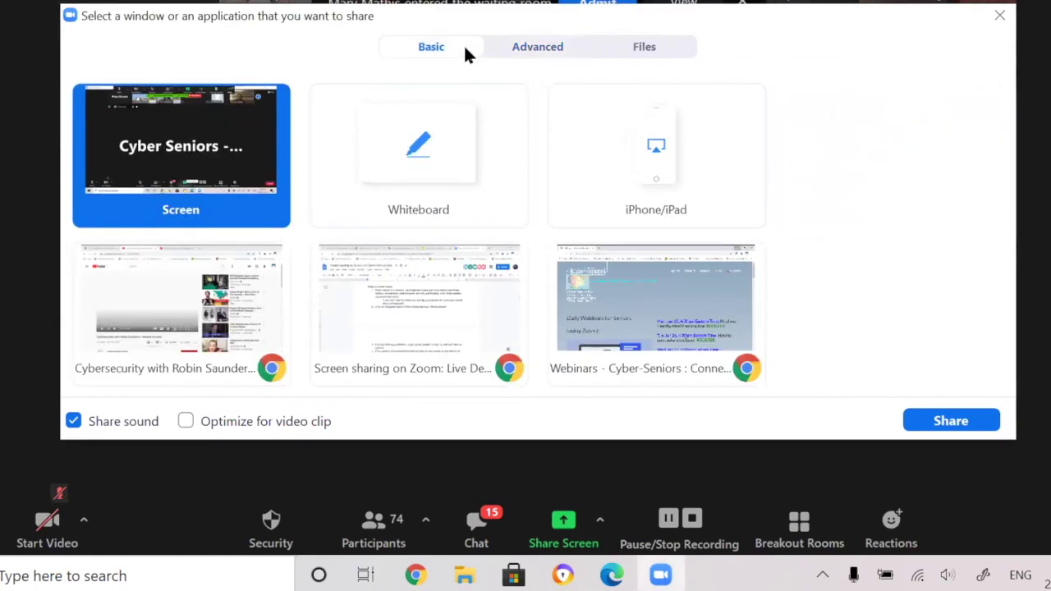